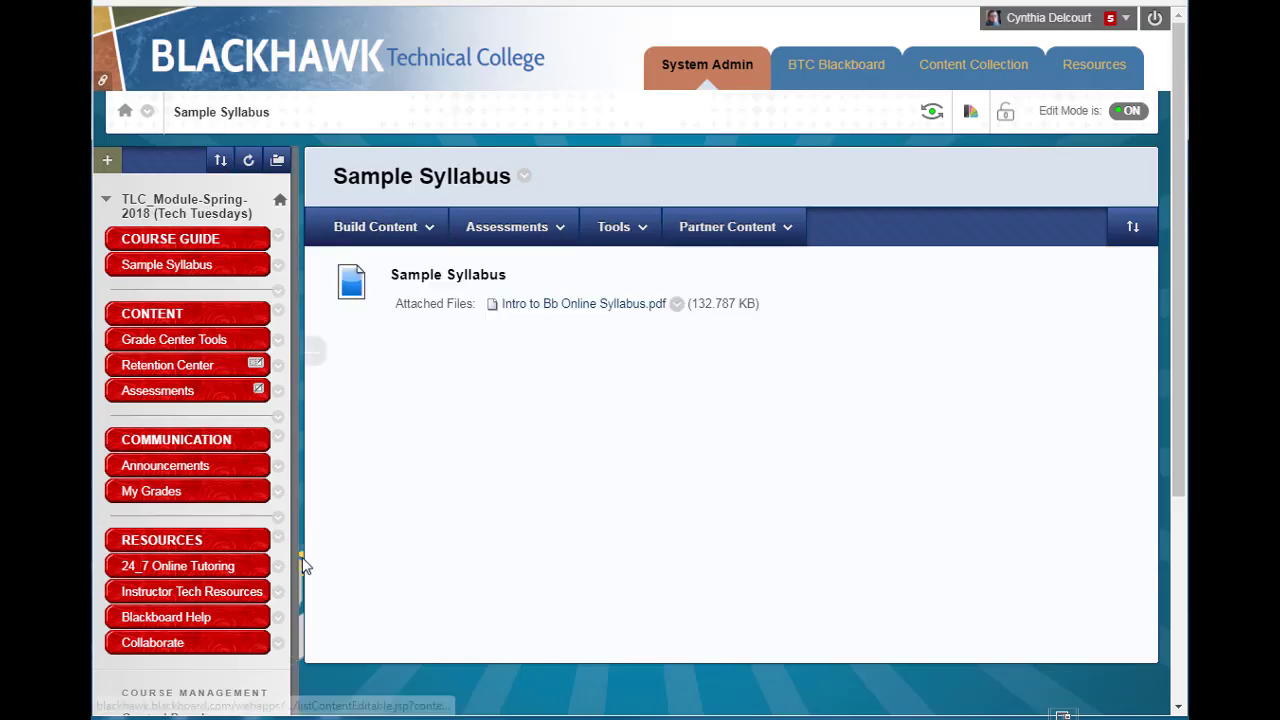
# Open the Grading Schemas page from the course's Grade Center.
pyautogui.scroll(-3, 300, 555)
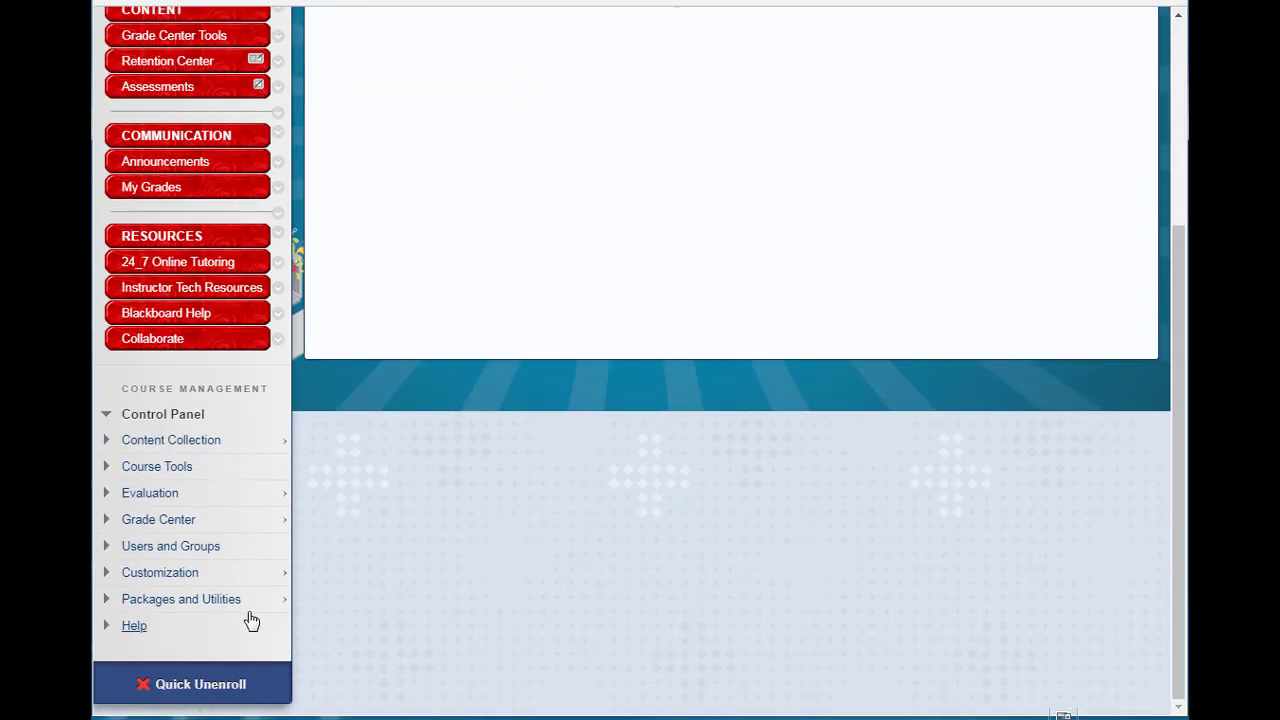
pyautogui.click(280, 520)
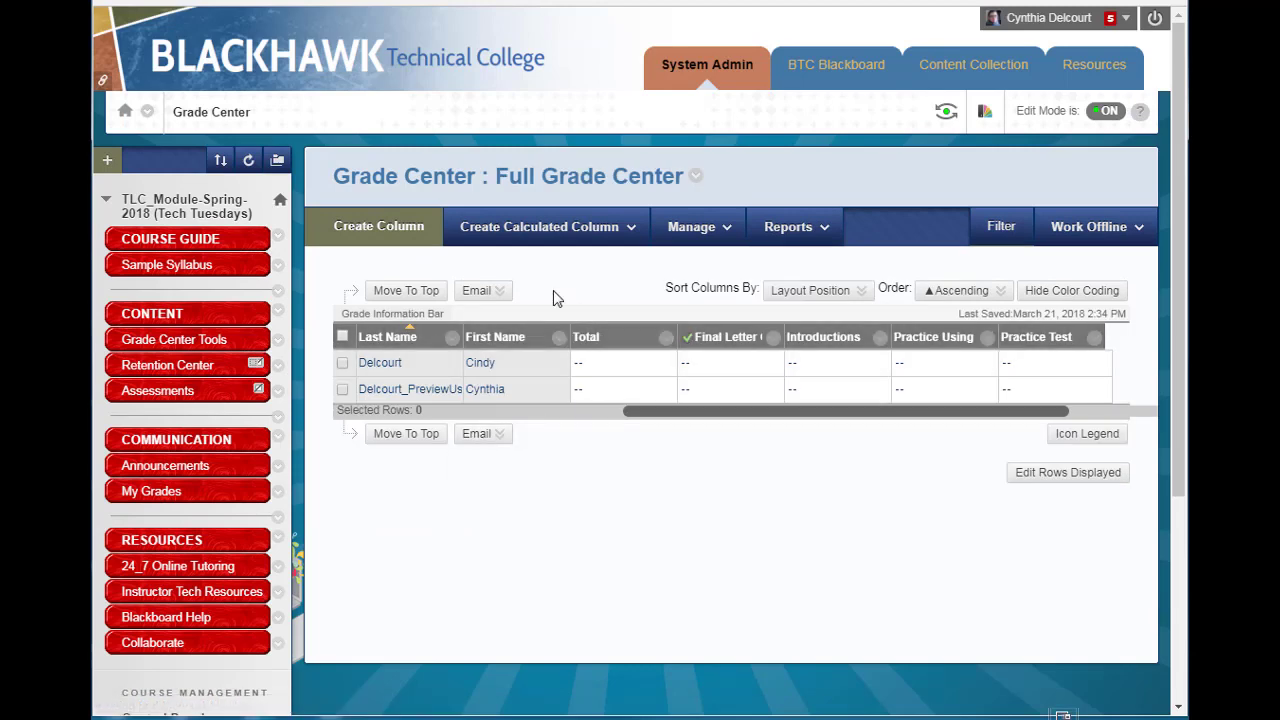
pyautogui.click(690, 228)
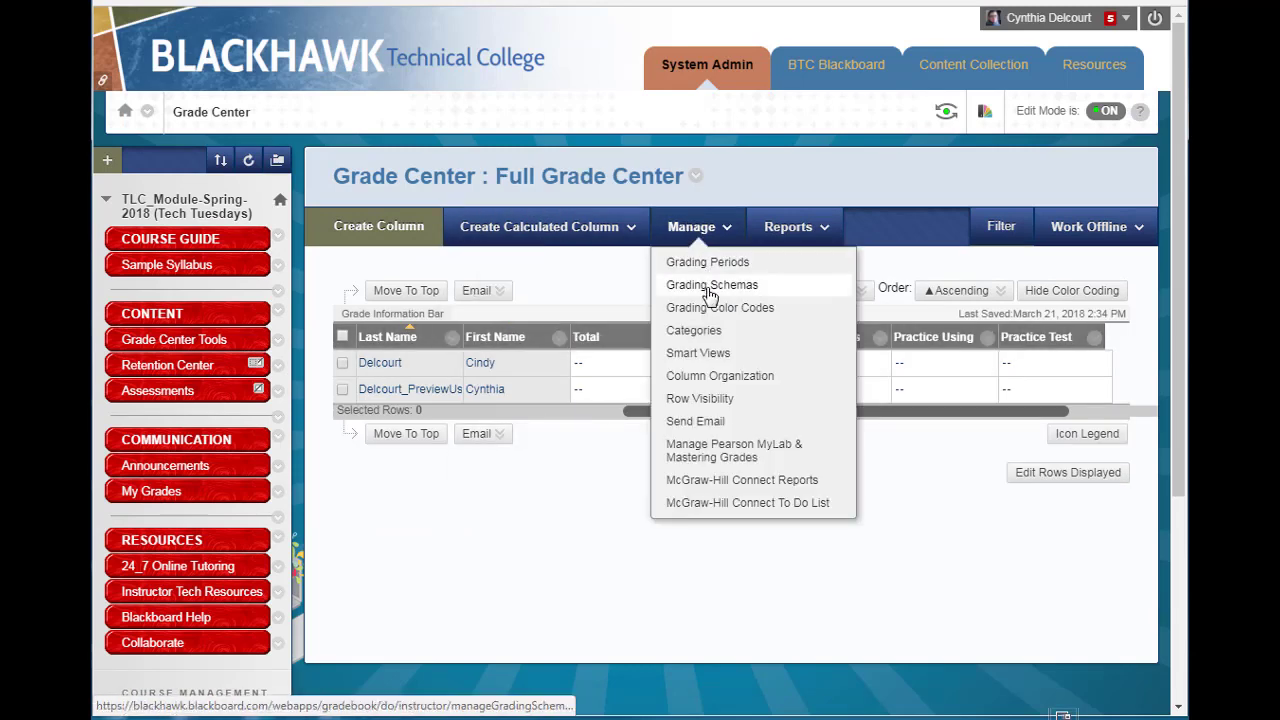
pyautogui.click(708, 289)
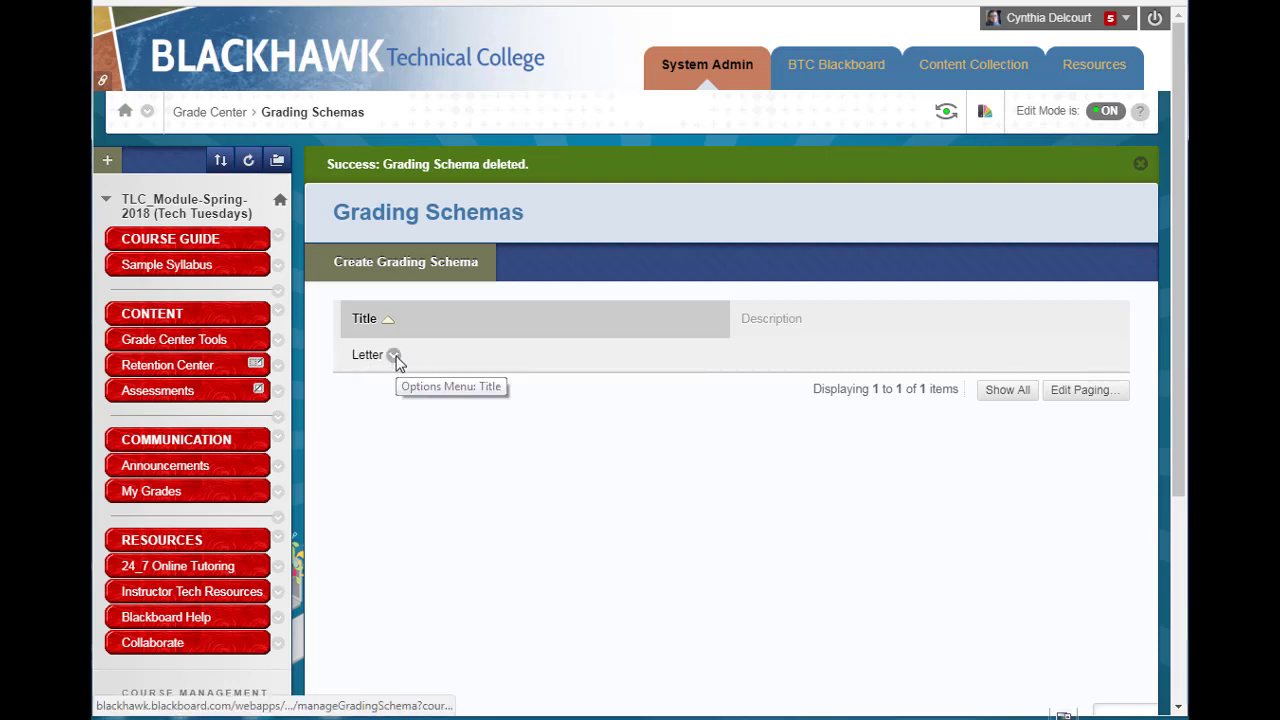
# Open the existing Letter grading schema for editing, review its mappings, and cancel without changes.
pyautogui.click(394, 356)
pyautogui.click(413, 394)
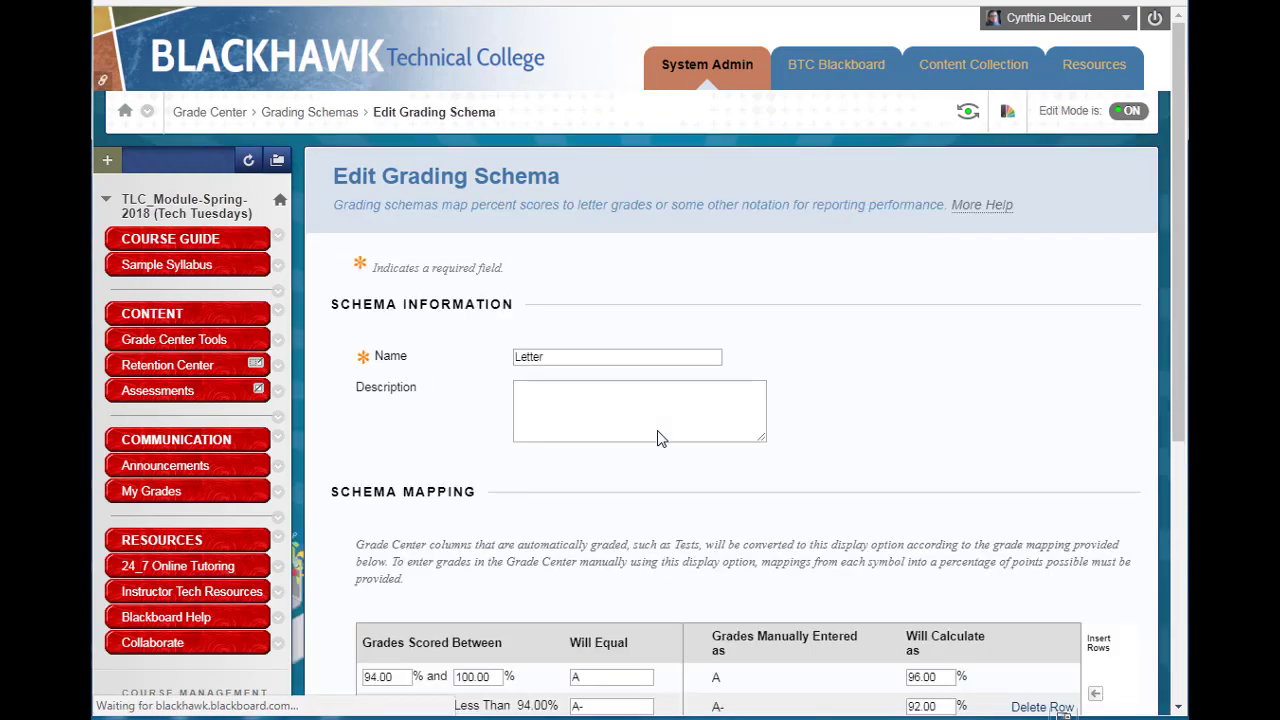
pyautogui.scroll(-5, 885, 465)
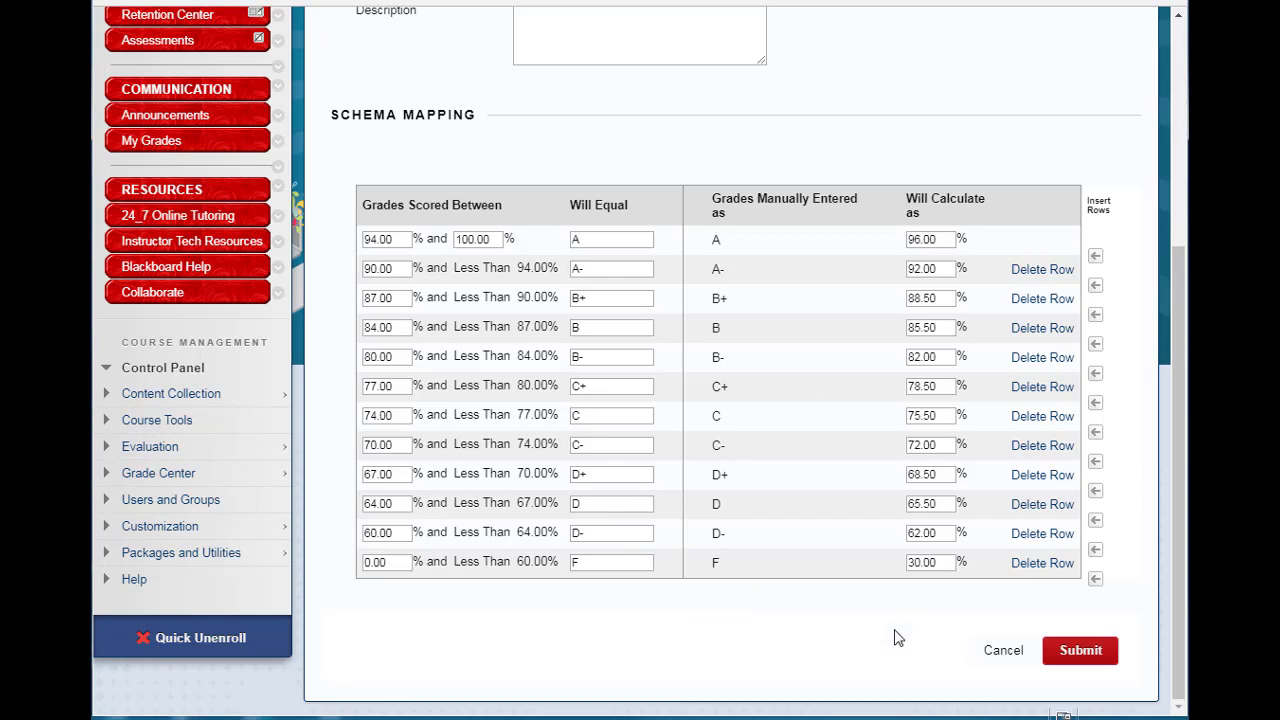
pyautogui.click(1002, 652)
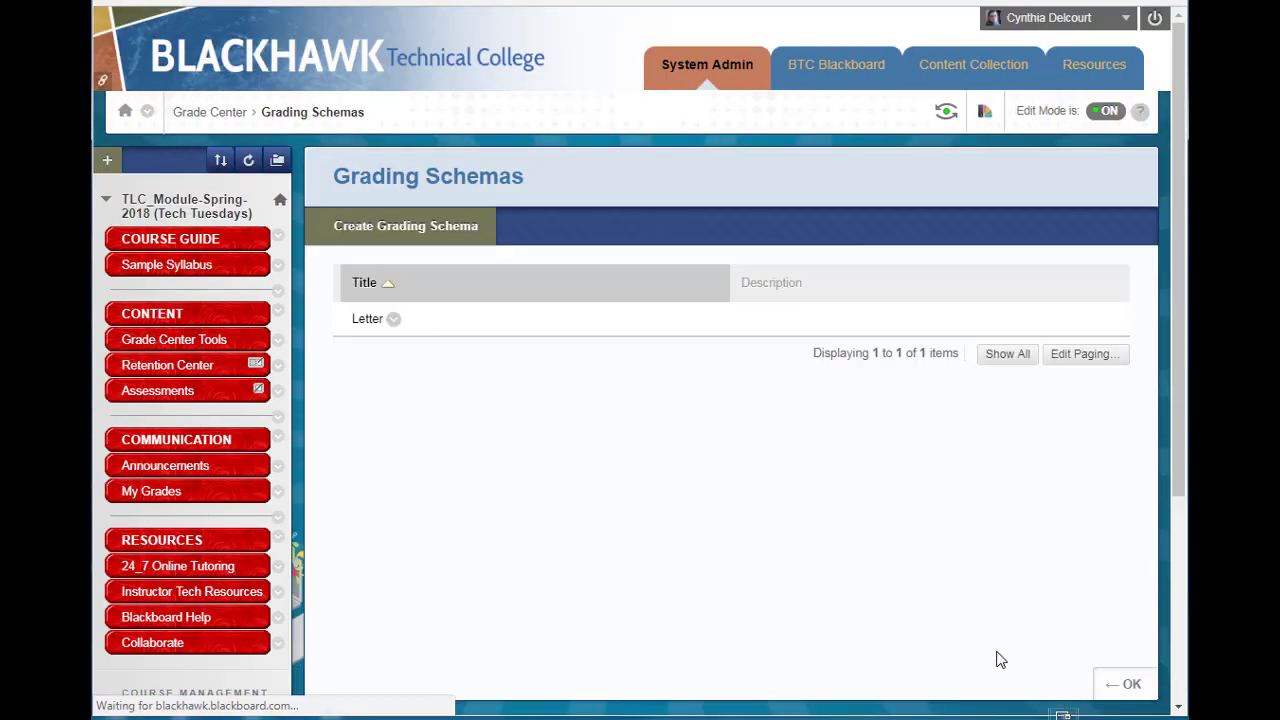
# Create a new grading schema named Bb Online and insert two rows below the top row.
pyautogui.click(404, 230)
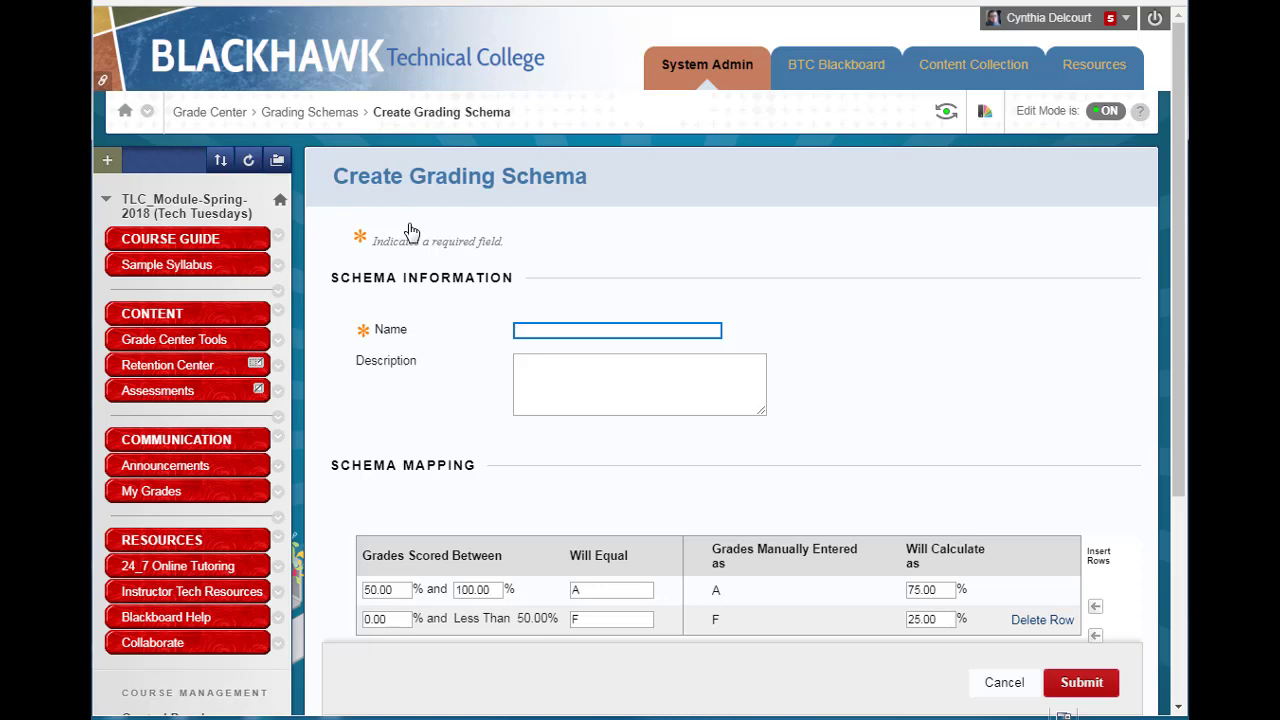
pyautogui.click(657, 300)
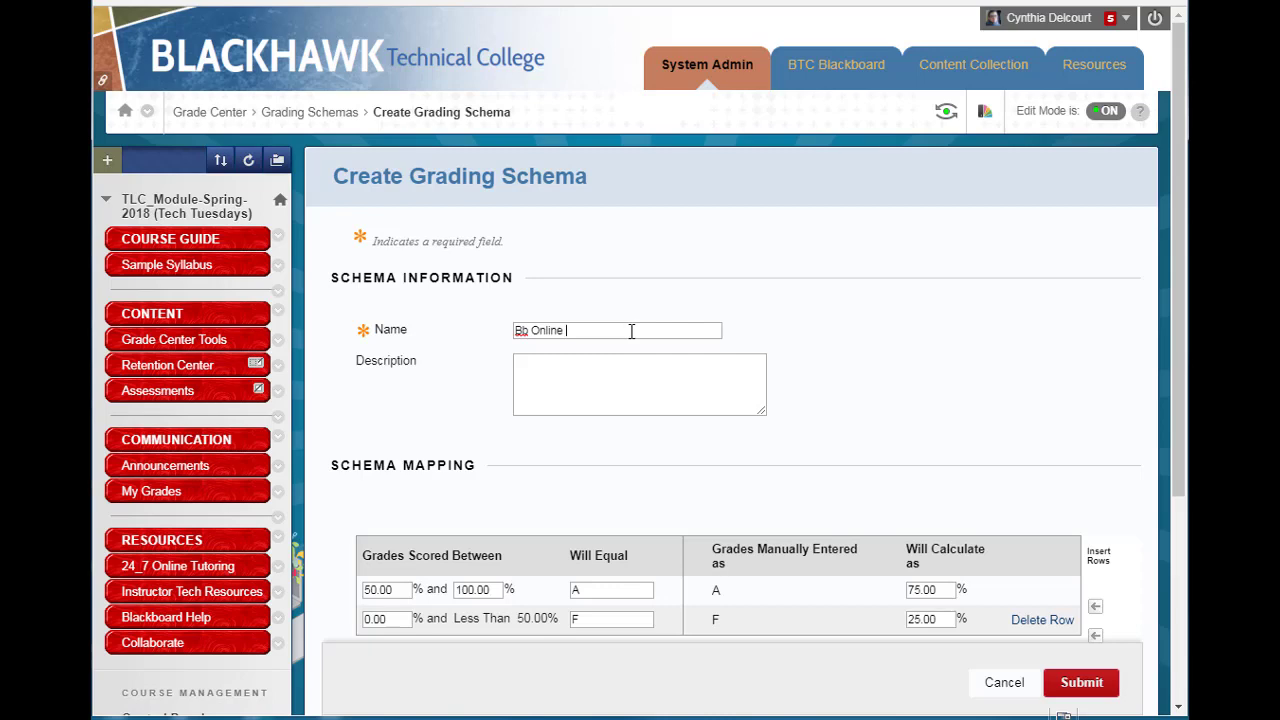
pyautogui.scroll(-1, 1010, 418)
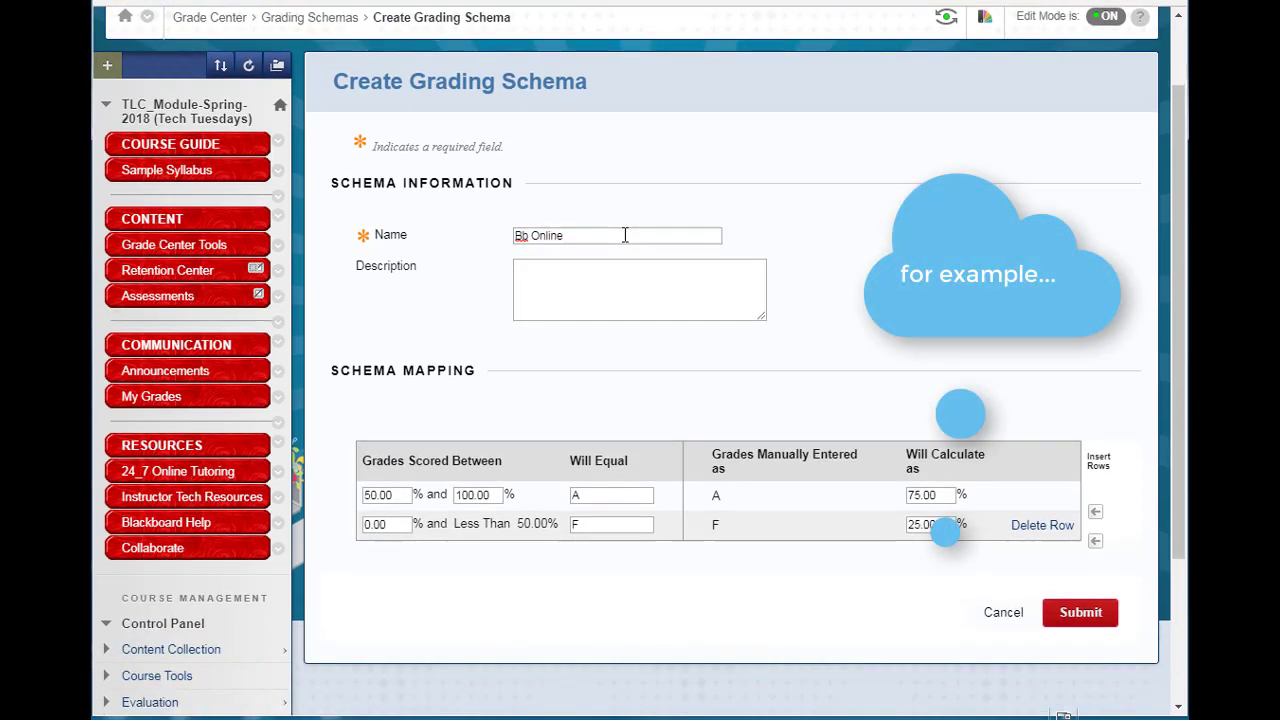
pyautogui.scroll(-1, 840, 285)
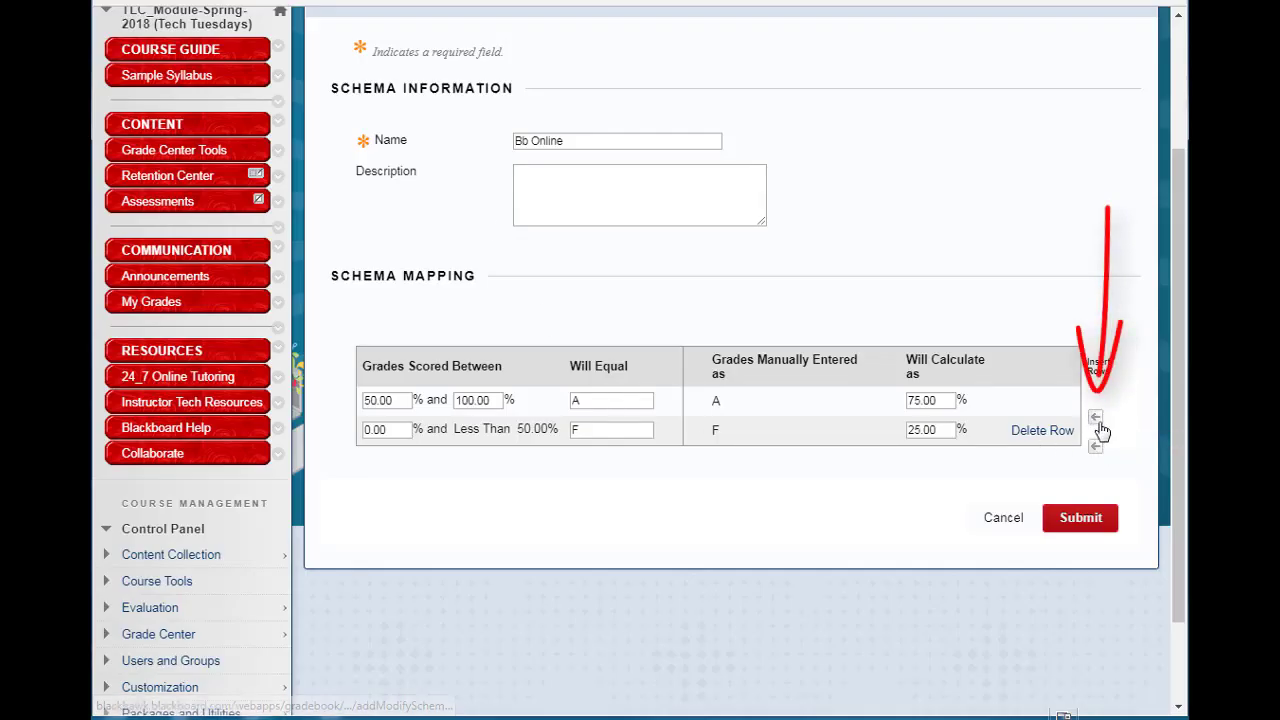
pyautogui.click(1097, 421)
pyautogui.click(1097, 421)
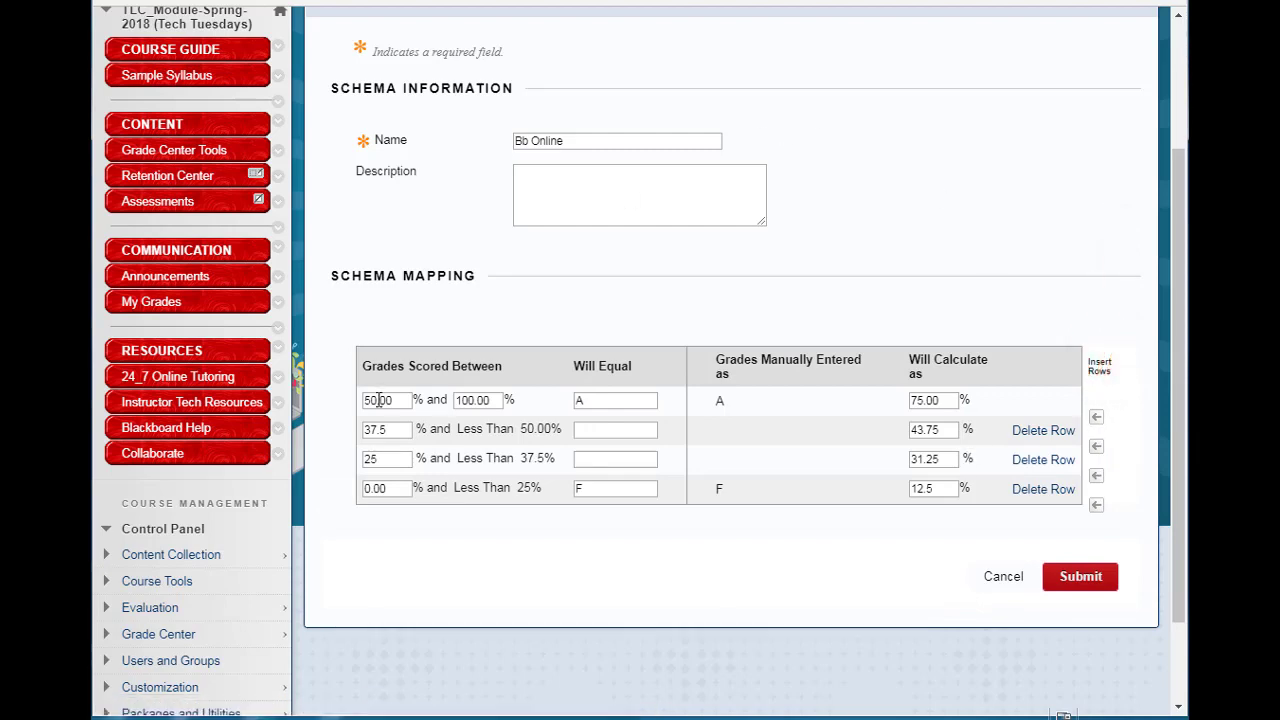
# Set the lower score bounds of the first three rows to 94, 84.0 and 74.00 percent.
pyautogui.moveTo(378, 400); pyautogui.dragTo(356, 402)
pyautogui.write('94')
pyautogui.moveTo(381, 428); pyautogui.dragTo(358, 430)
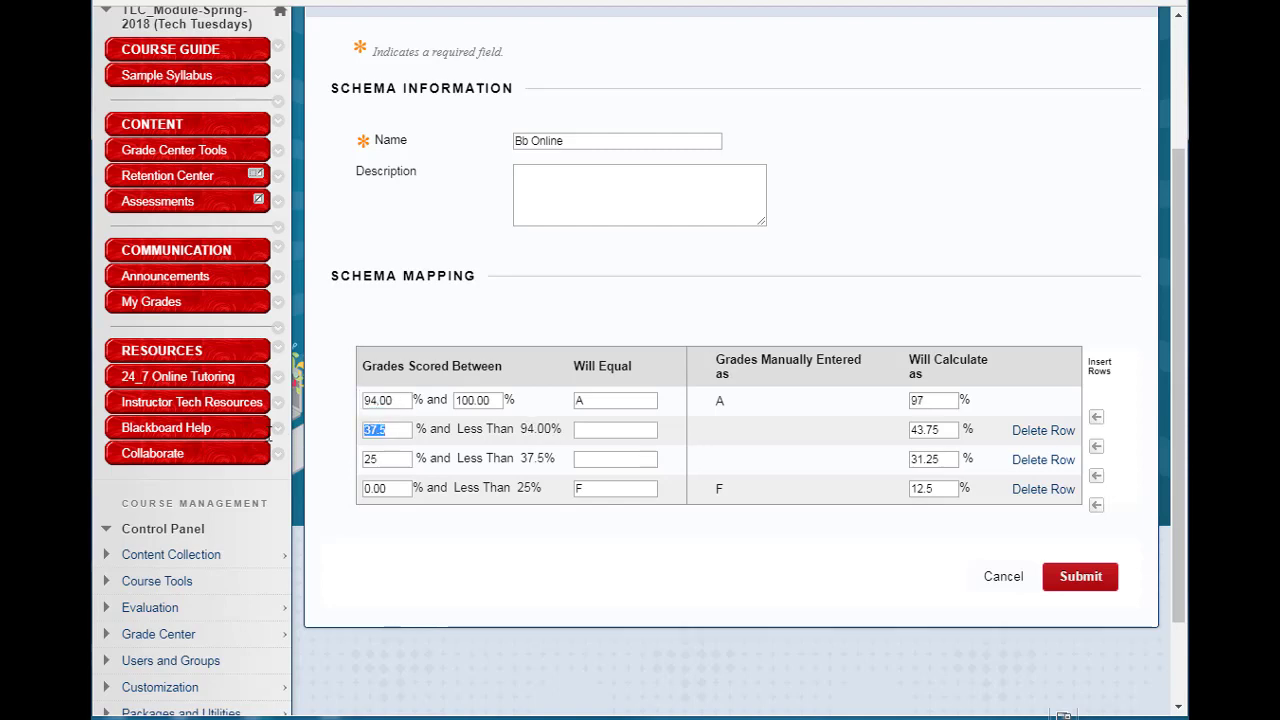
pyautogui.write('84.0')
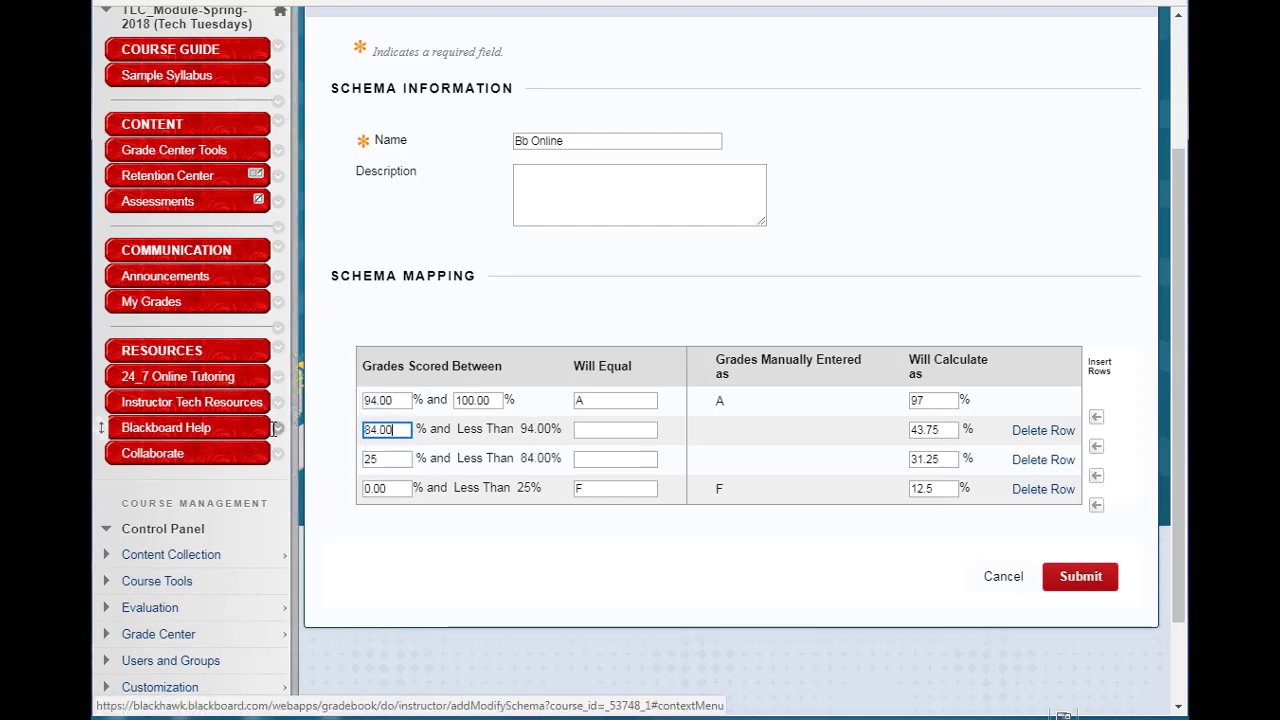
pyautogui.moveTo(378, 459); pyautogui.dragTo(338, 466)
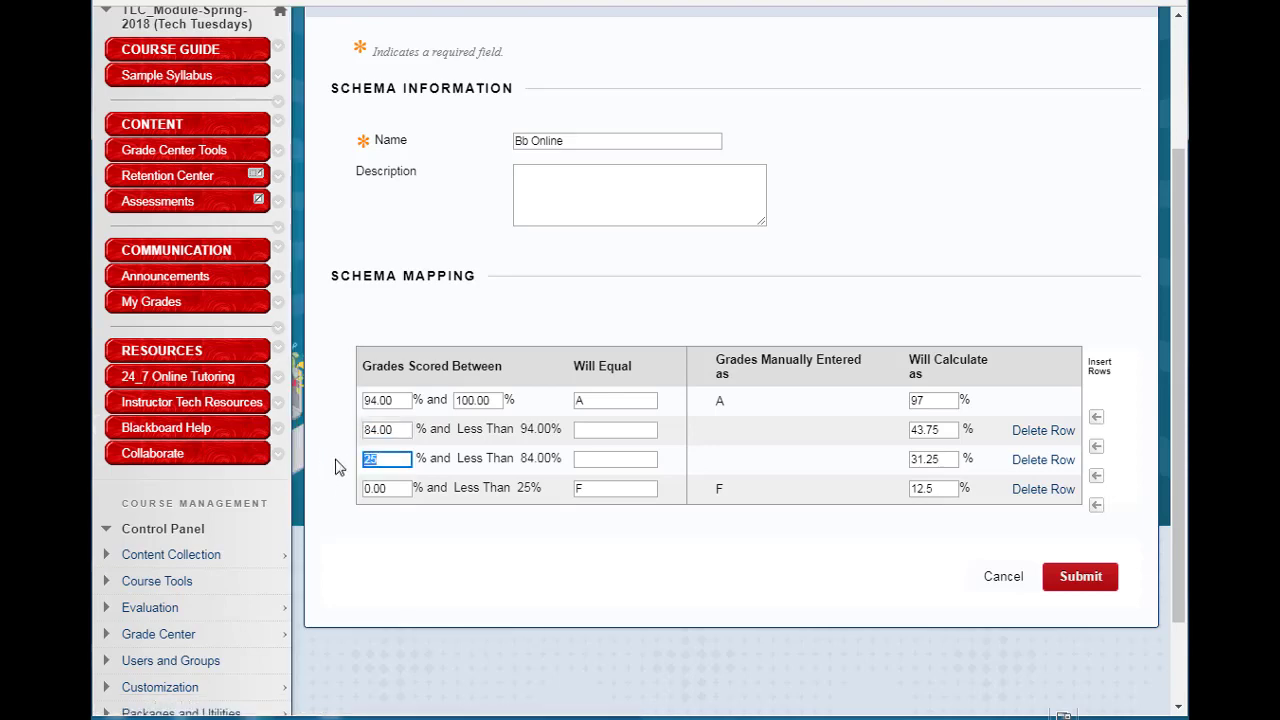
pyautogui.write('74.00')
# Set the letters for the two inserted rows to B and C.
pyautogui.click(600, 428)
pyautogui.write('B')
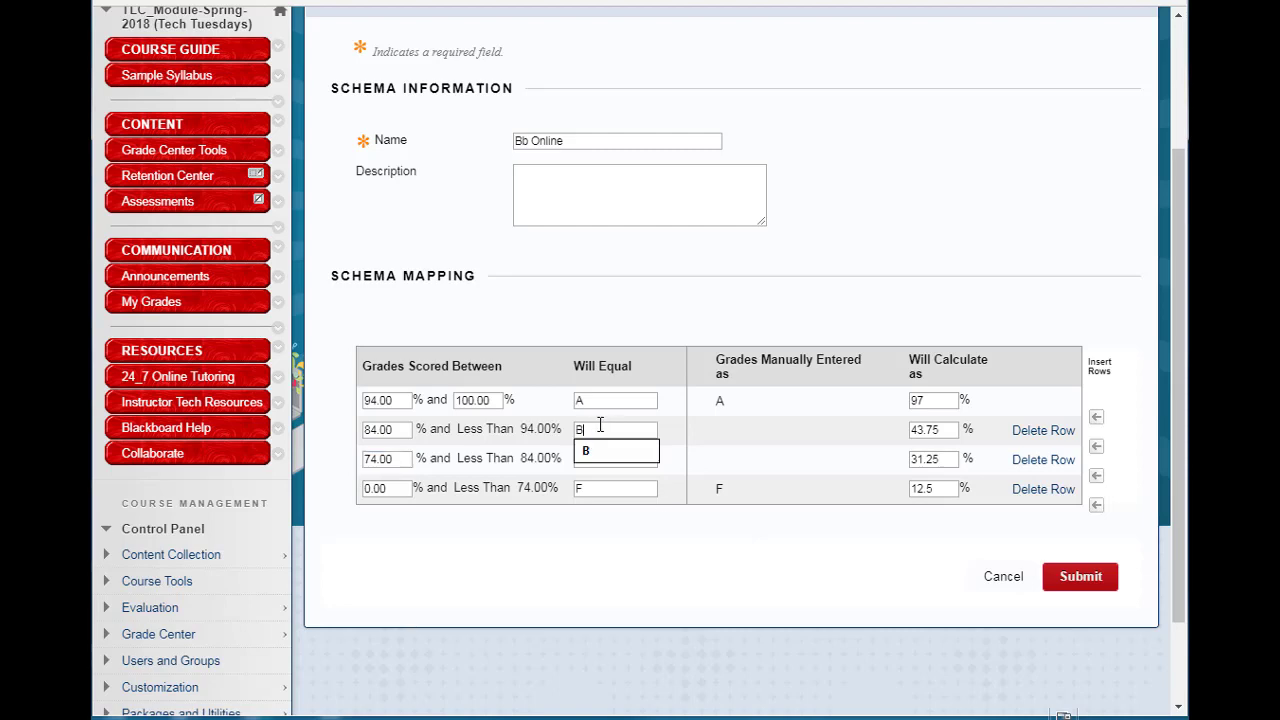
pyautogui.click(677, 466)
pyautogui.write('C')
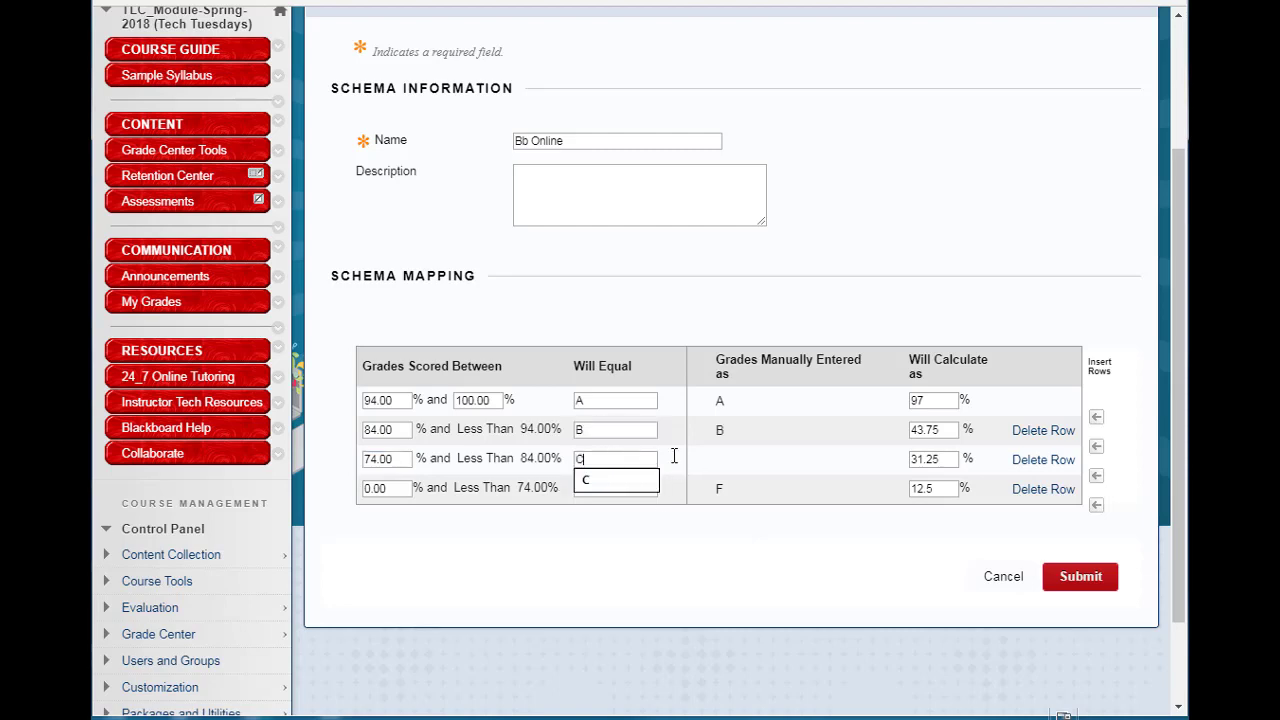
pyautogui.click(800, 443)
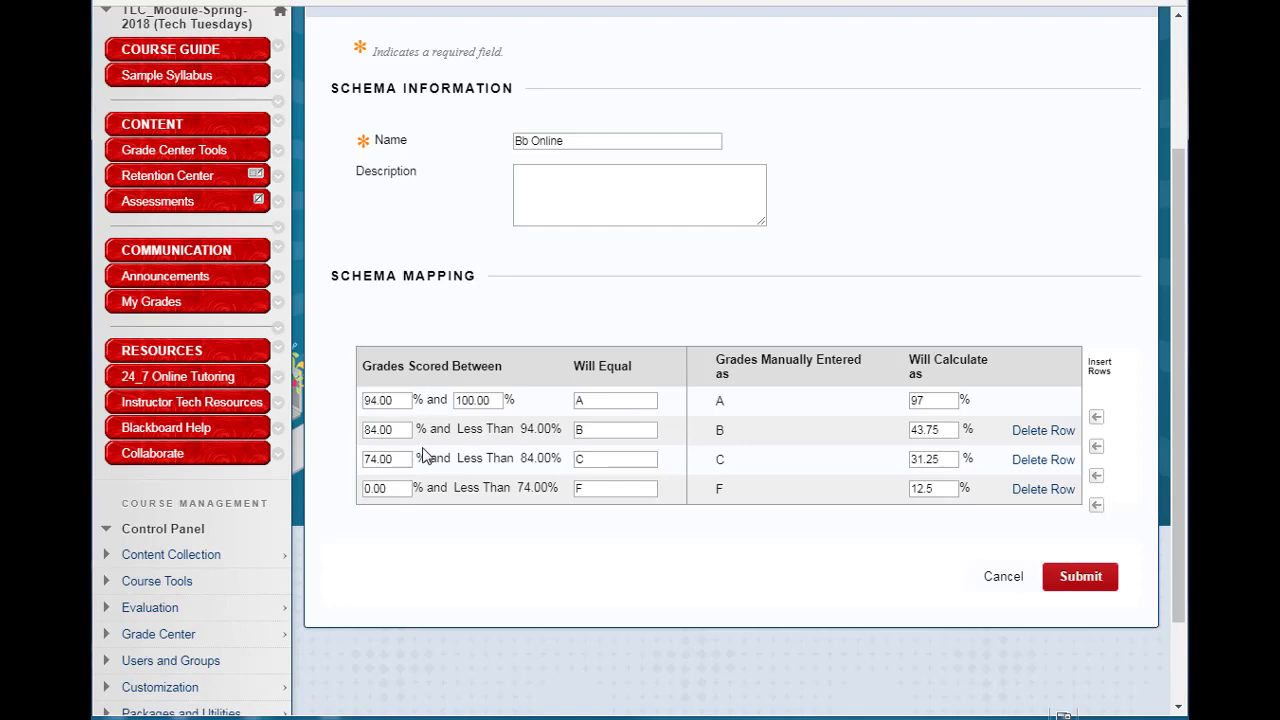
# Set the calculated percentages for the B, C and F rows to 90, 80 and 37.
pyautogui.moveTo(944, 434); pyautogui.dragTo(872, 440)
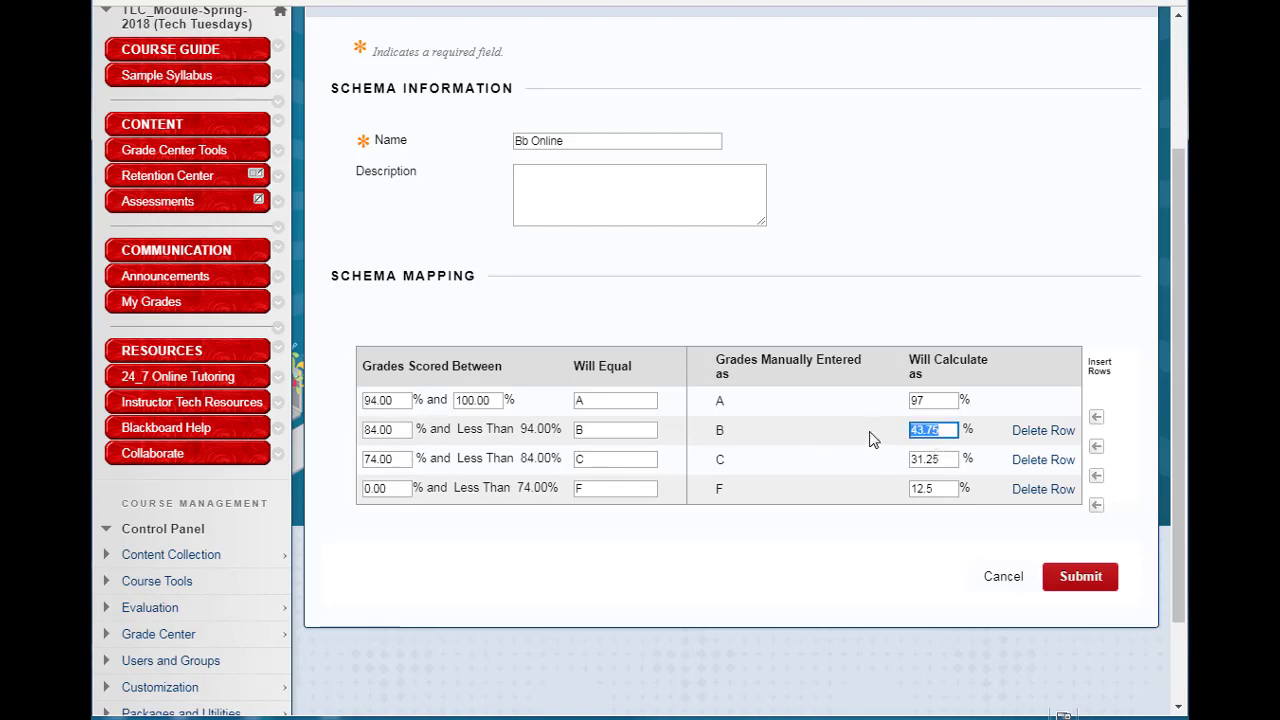
pyautogui.write('90')
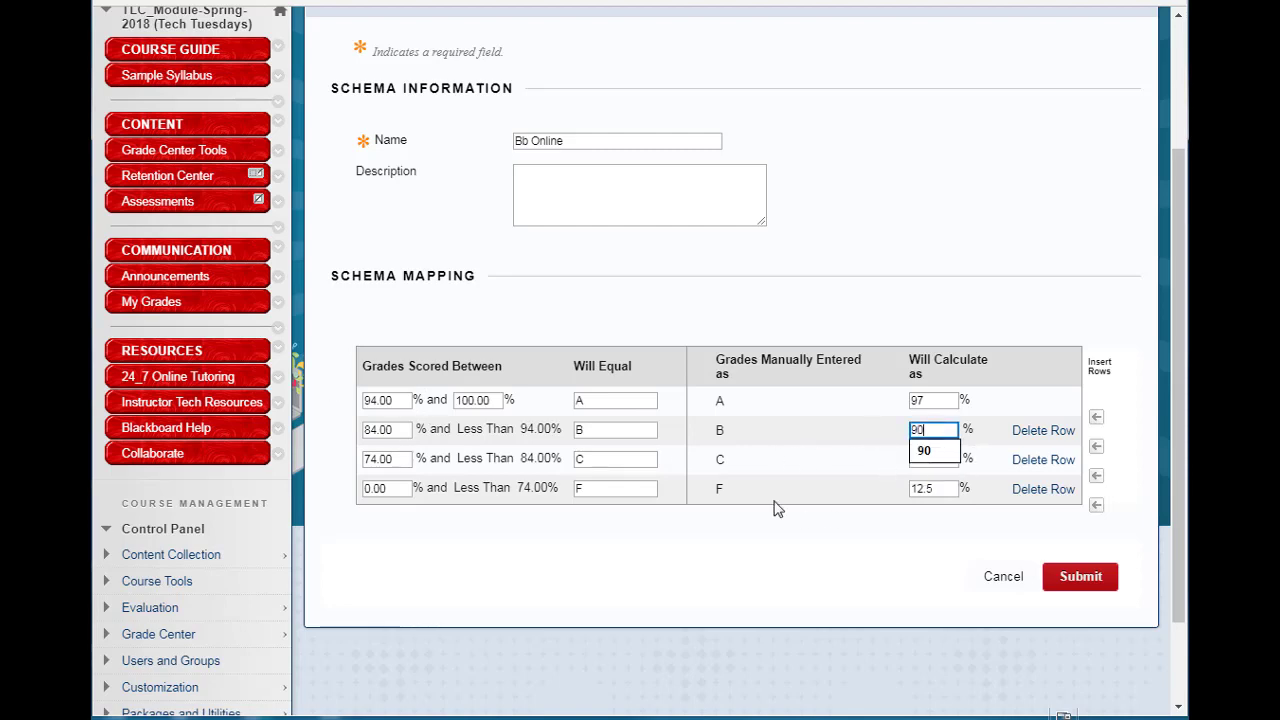
pyautogui.moveTo(950, 460); pyautogui.dragTo(812, 463)
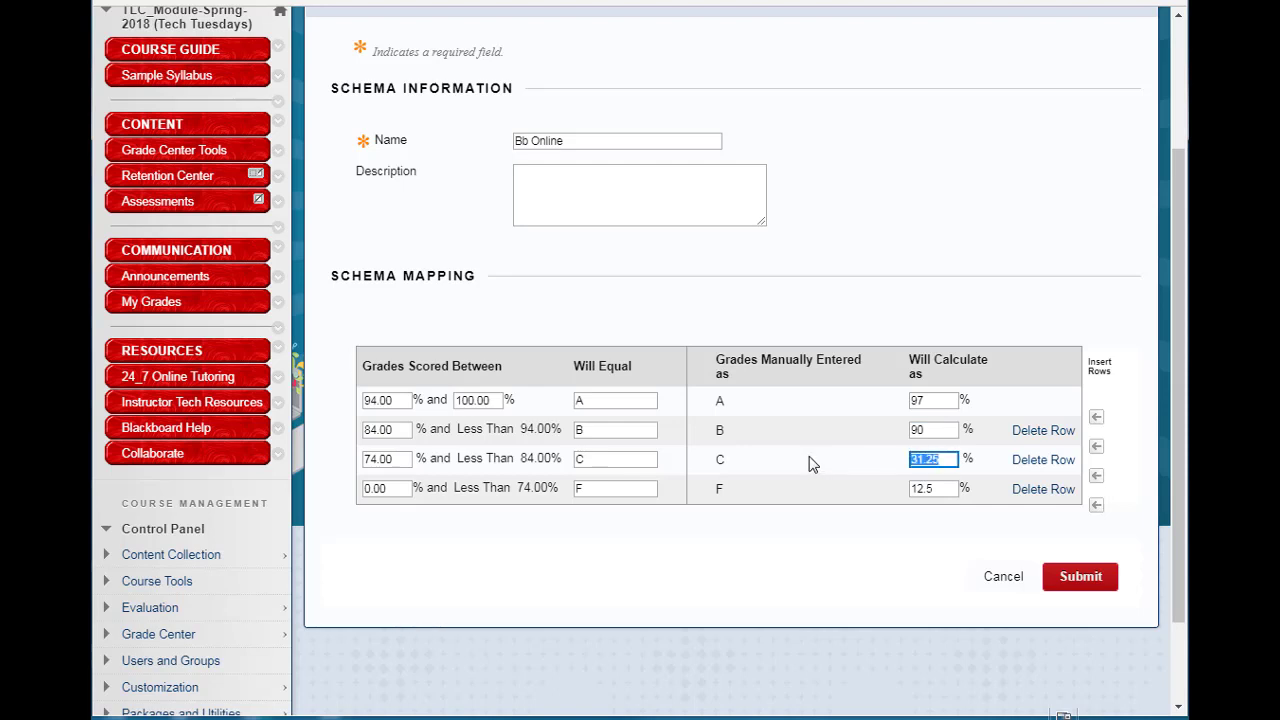
pyautogui.write('80')
pyautogui.click(787, 538)
pyautogui.moveTo(947, 490); pyautogui.dragTo(829, 497)
pyautogui.write('37')
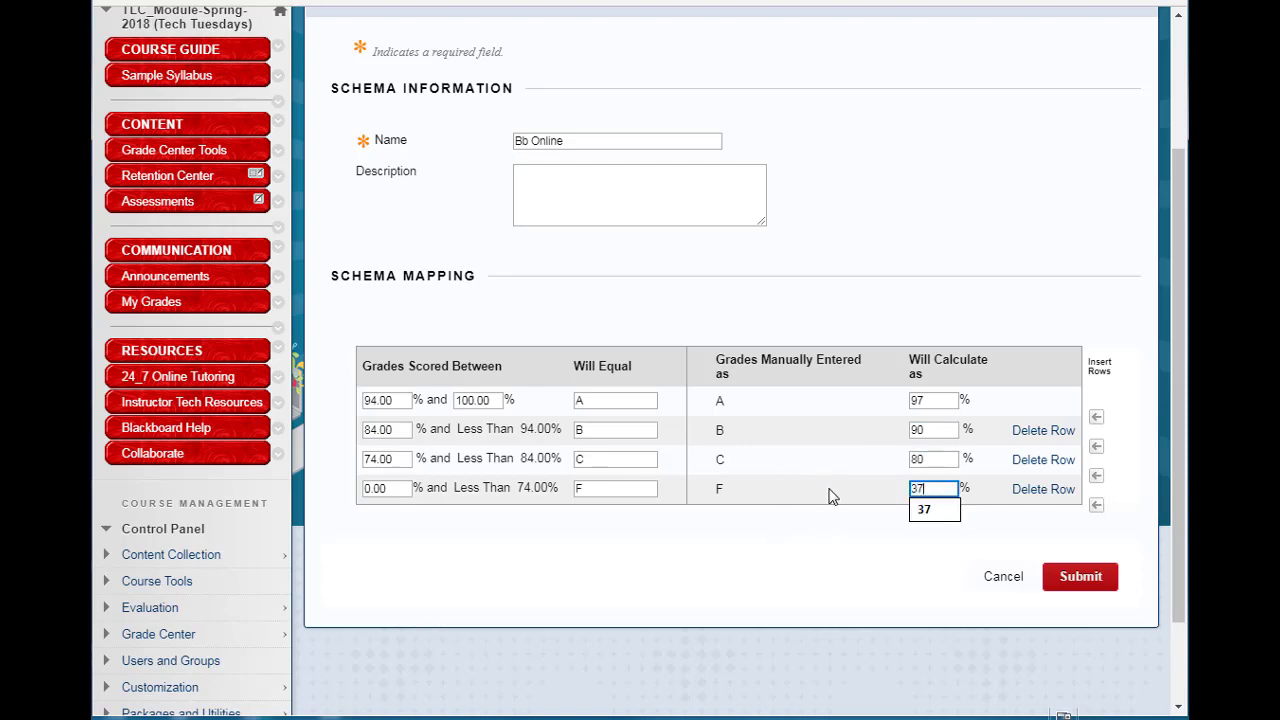
pyautogui.click(891, 551)
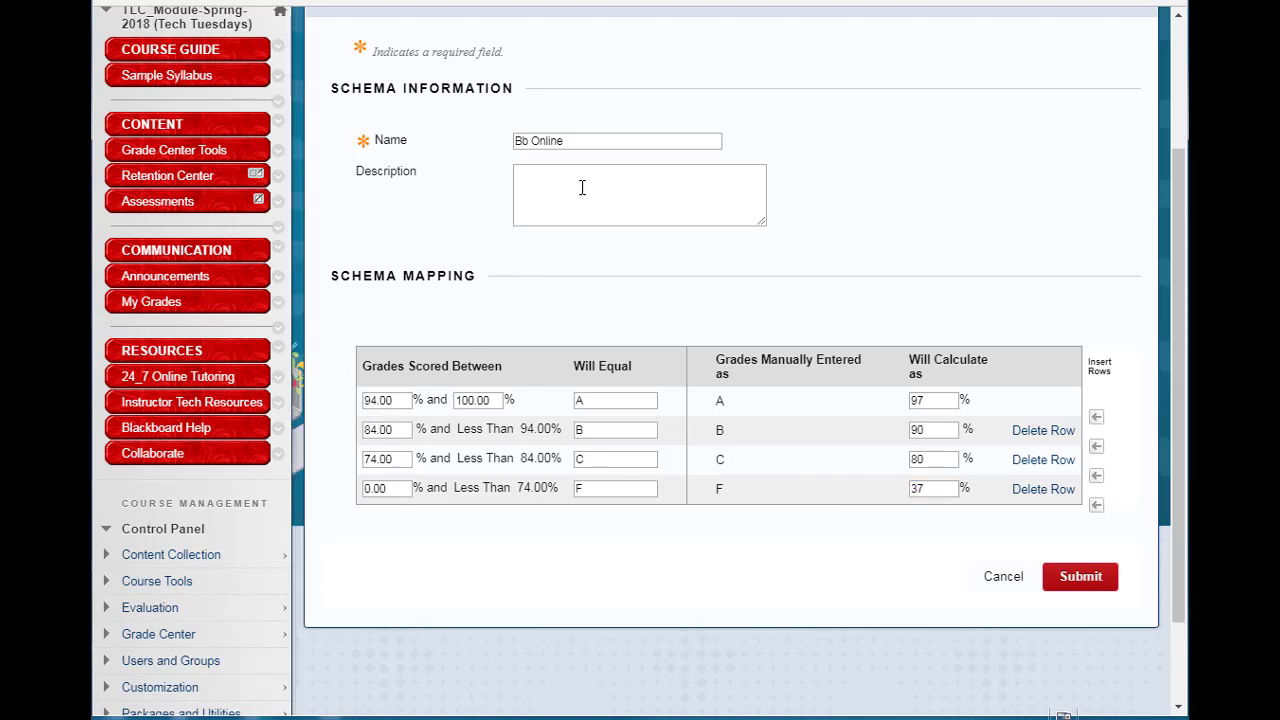
# Compare against the syllabus grade table in the other tab, then submit the Bb Online schema.
pyautogui.click(648, 210)
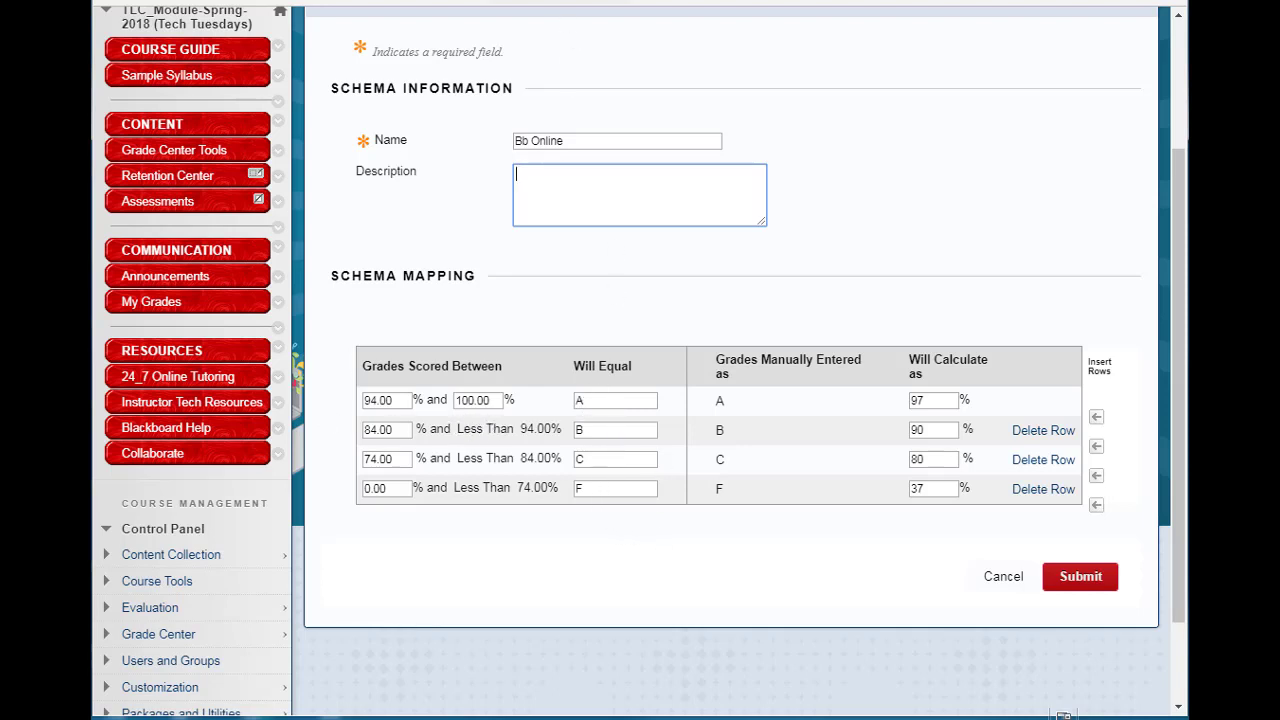
pyautogui.hotkey('ctrl', 'Tab')
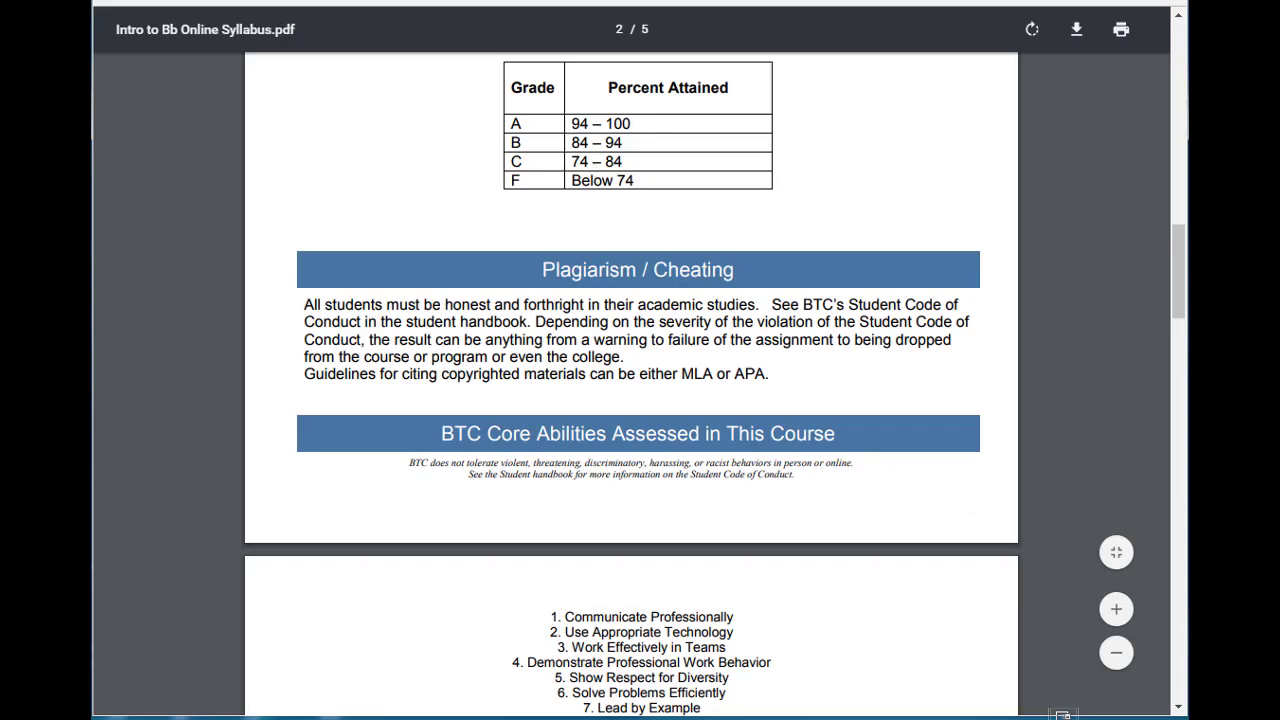
pyautogui.hotkey('ctrl', 'shift', 'Tab')
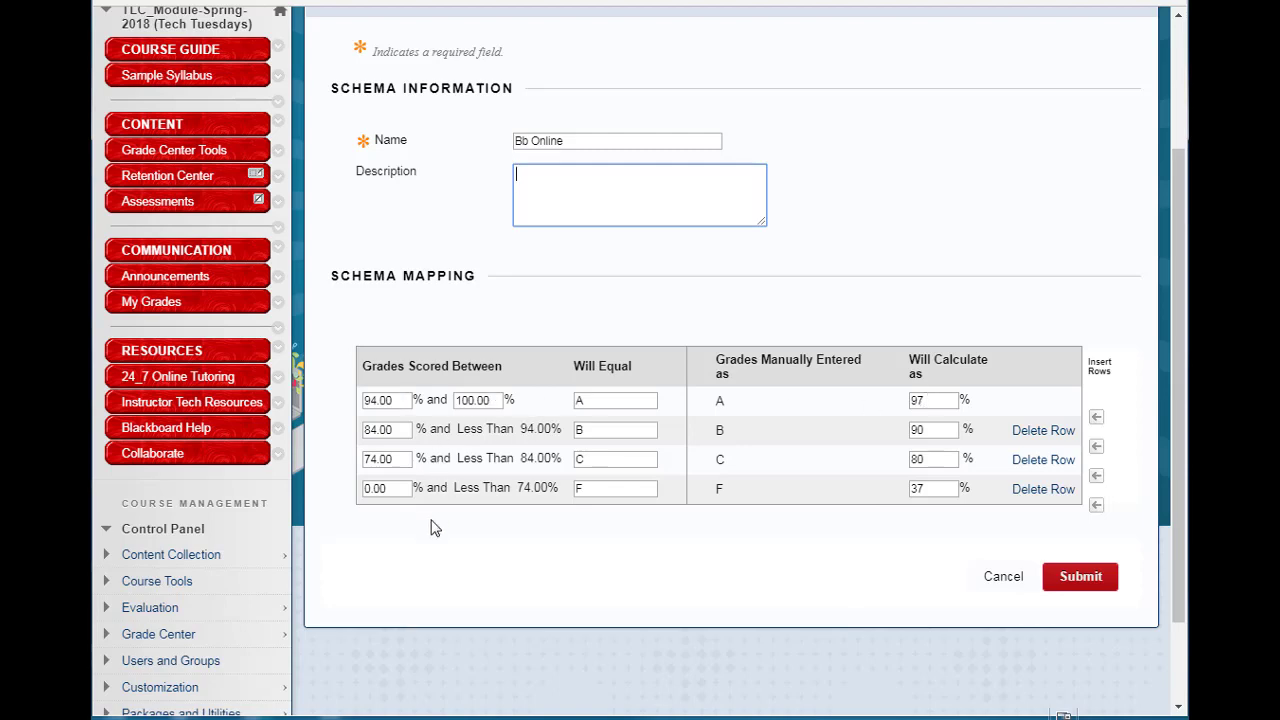
pyautogui.click(1083, 585)
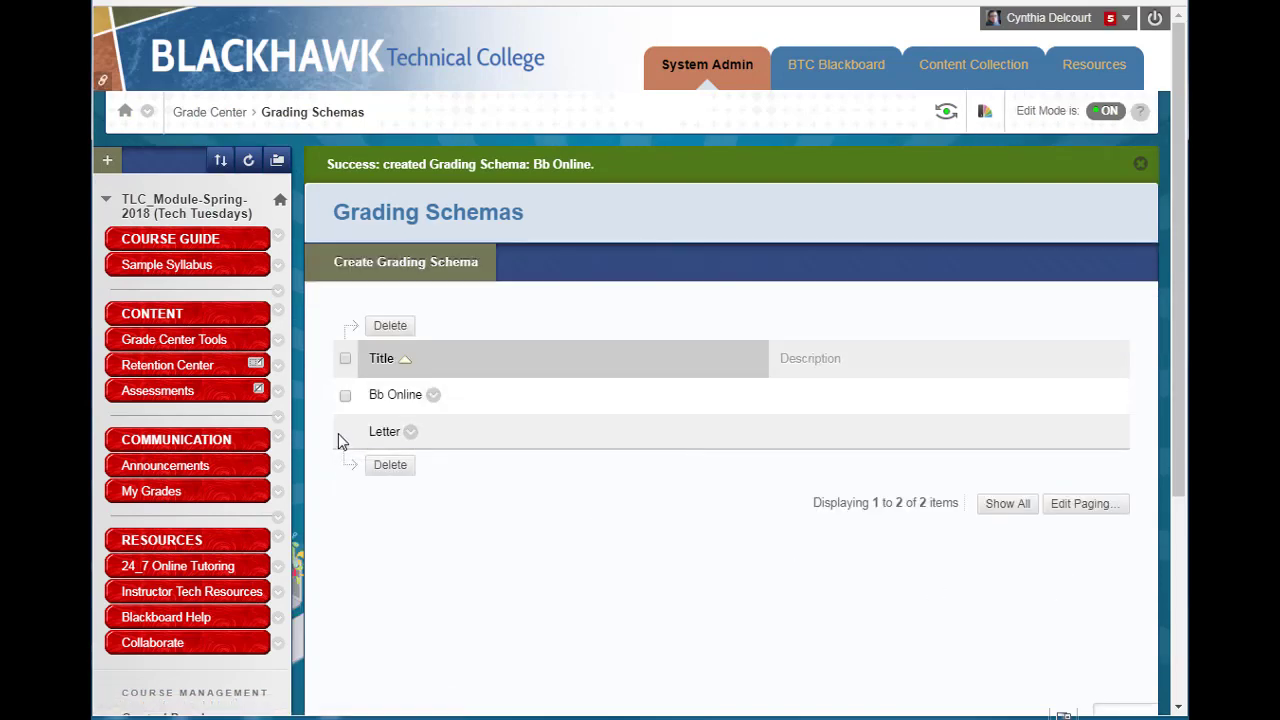
pyautogui.click(410, 431)
pyautogui.click(481, 579)
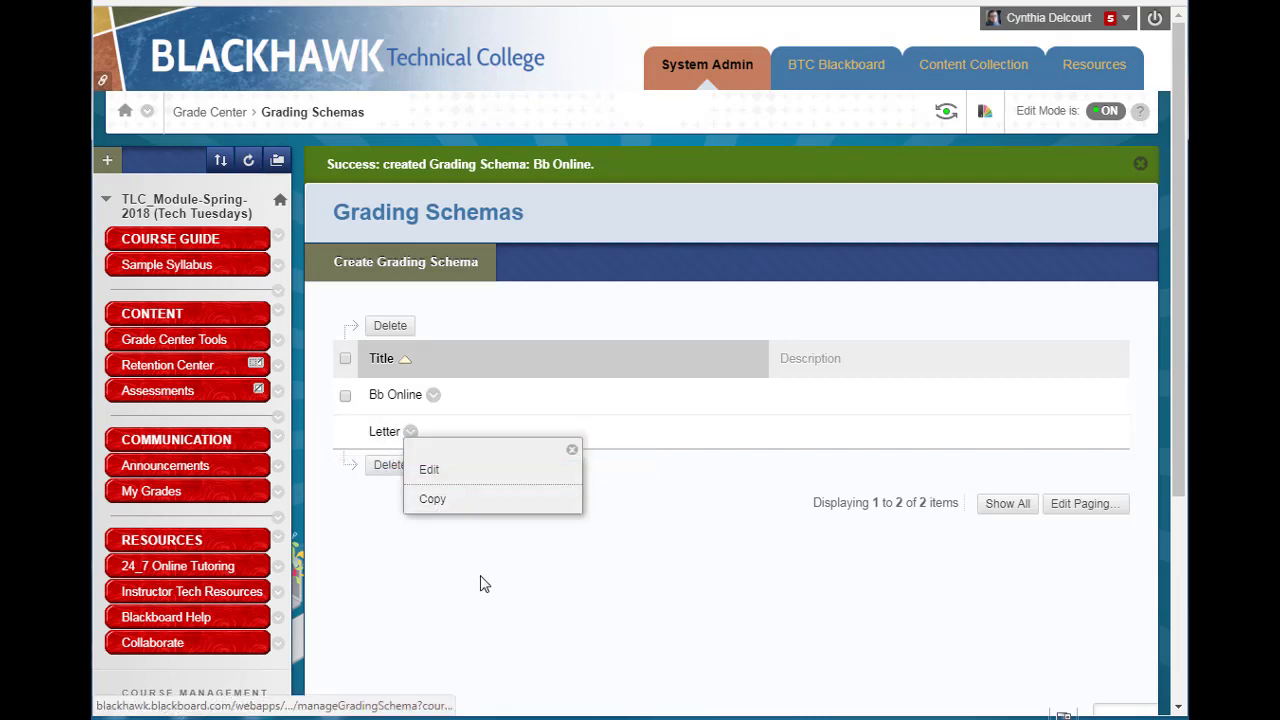
pyautogui.click(433, 396)
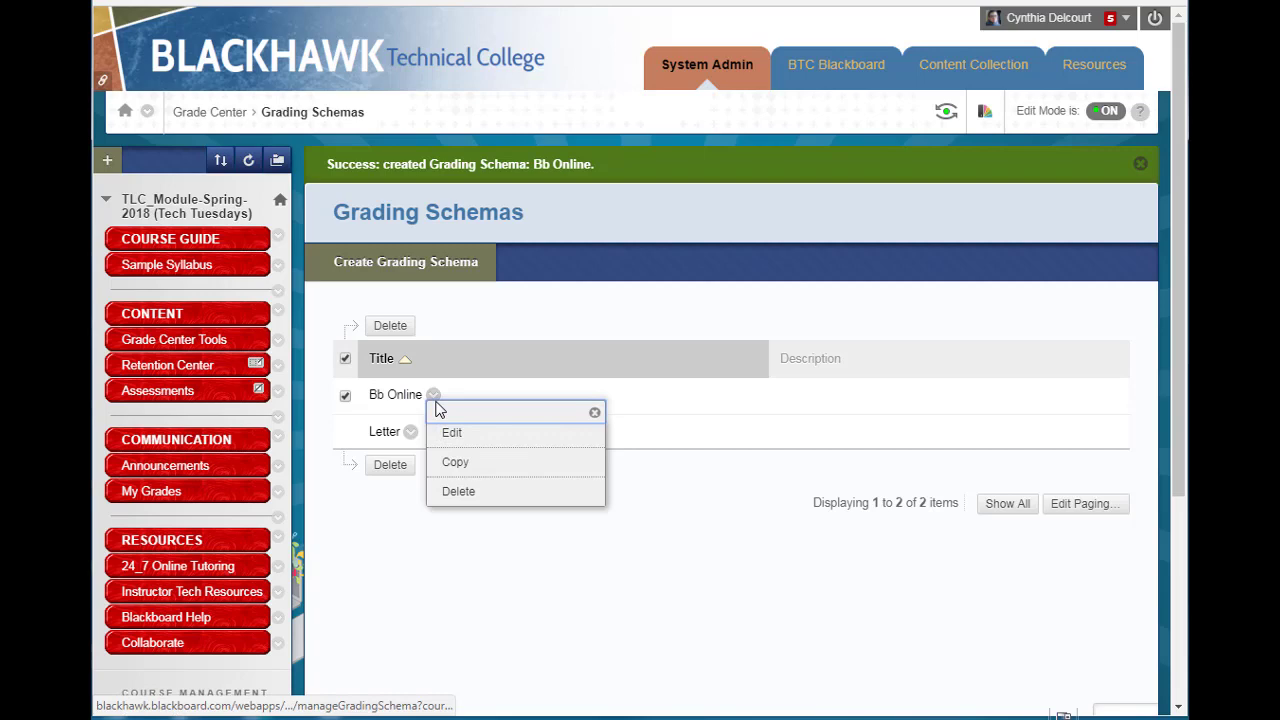
pyautogui.click(717, 548)
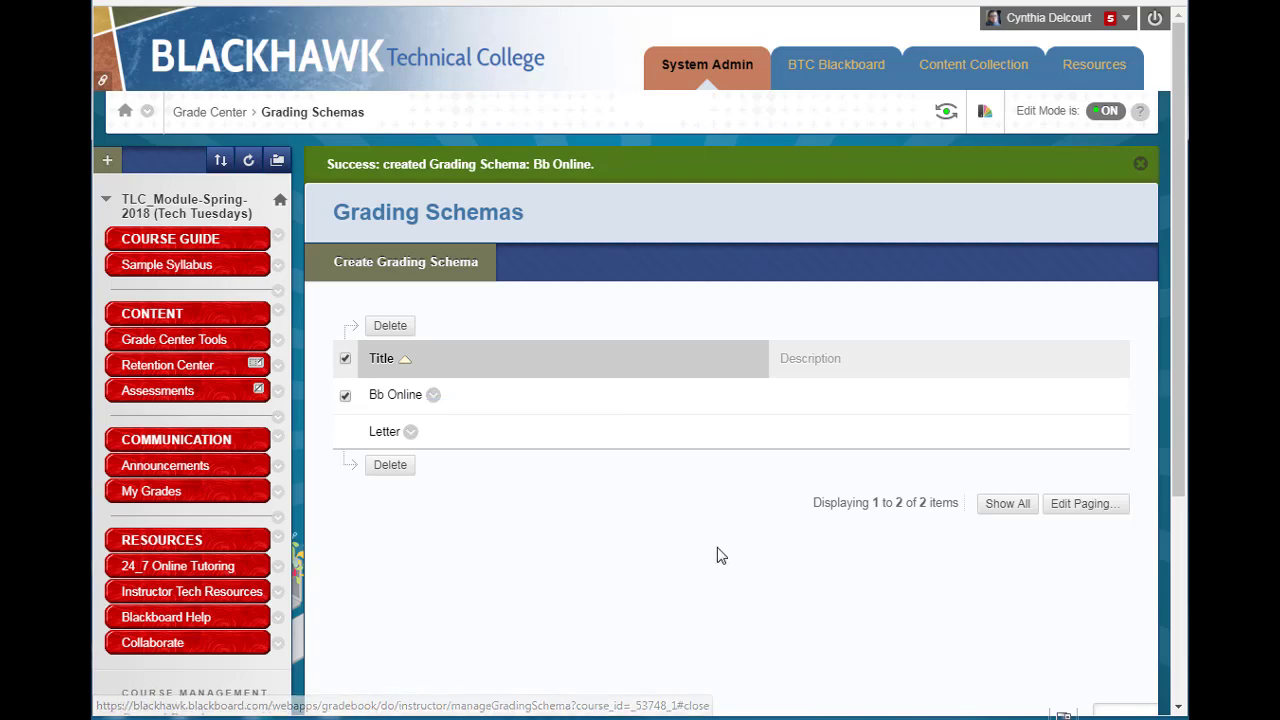
# Open the Final Letter Grade column's settings from the Grade Center and set its primary display to Bb Online.
pyautogui.click(194, 116)
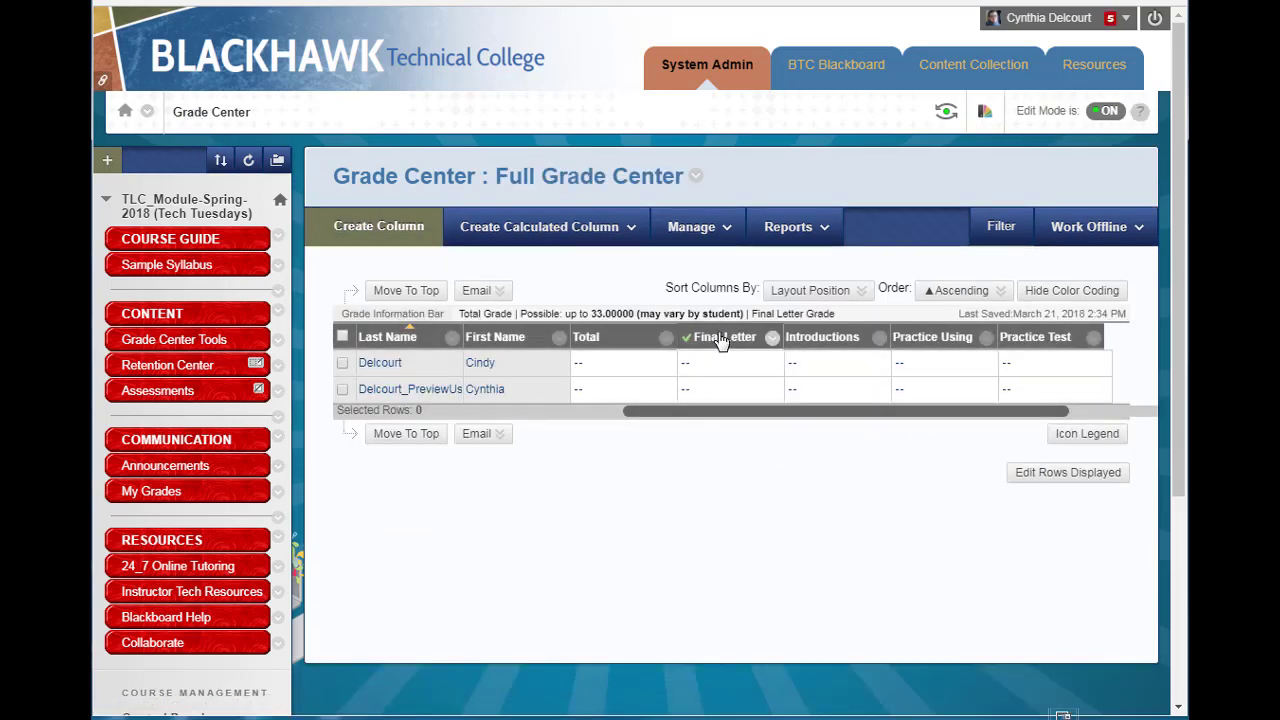
pyautogui.click(773, 344)
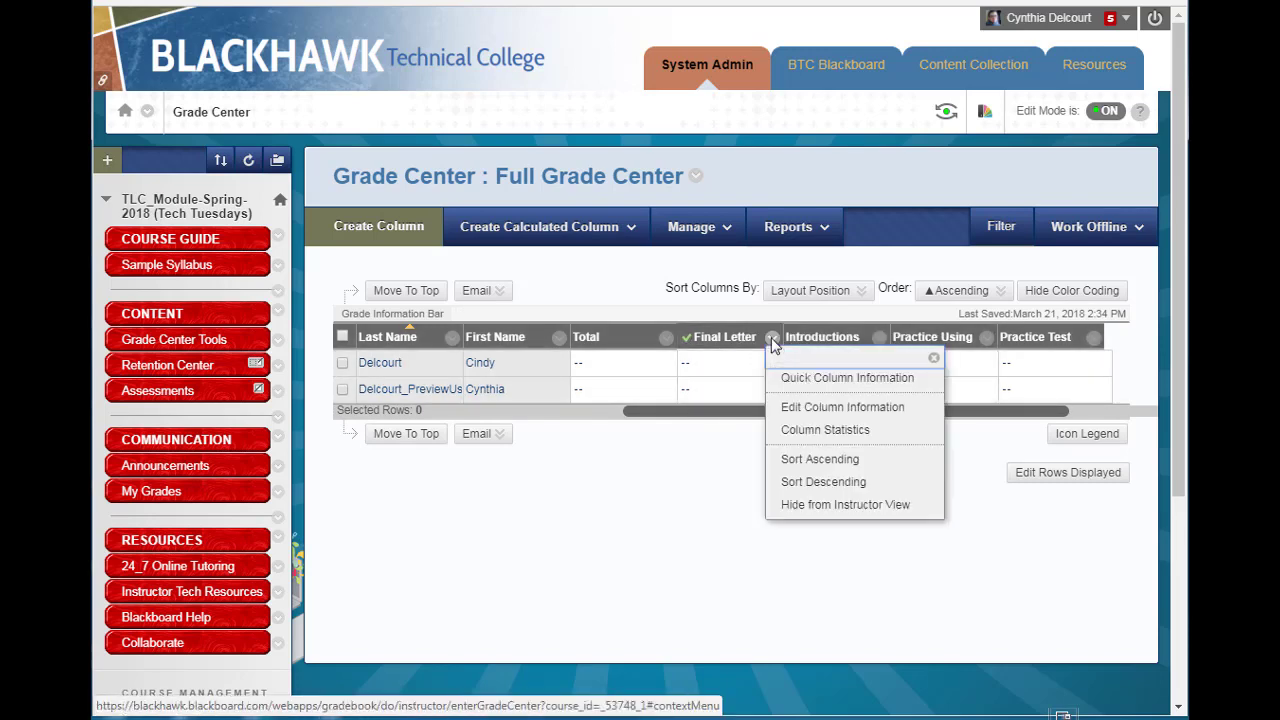
pyautogui.click(800, 408)
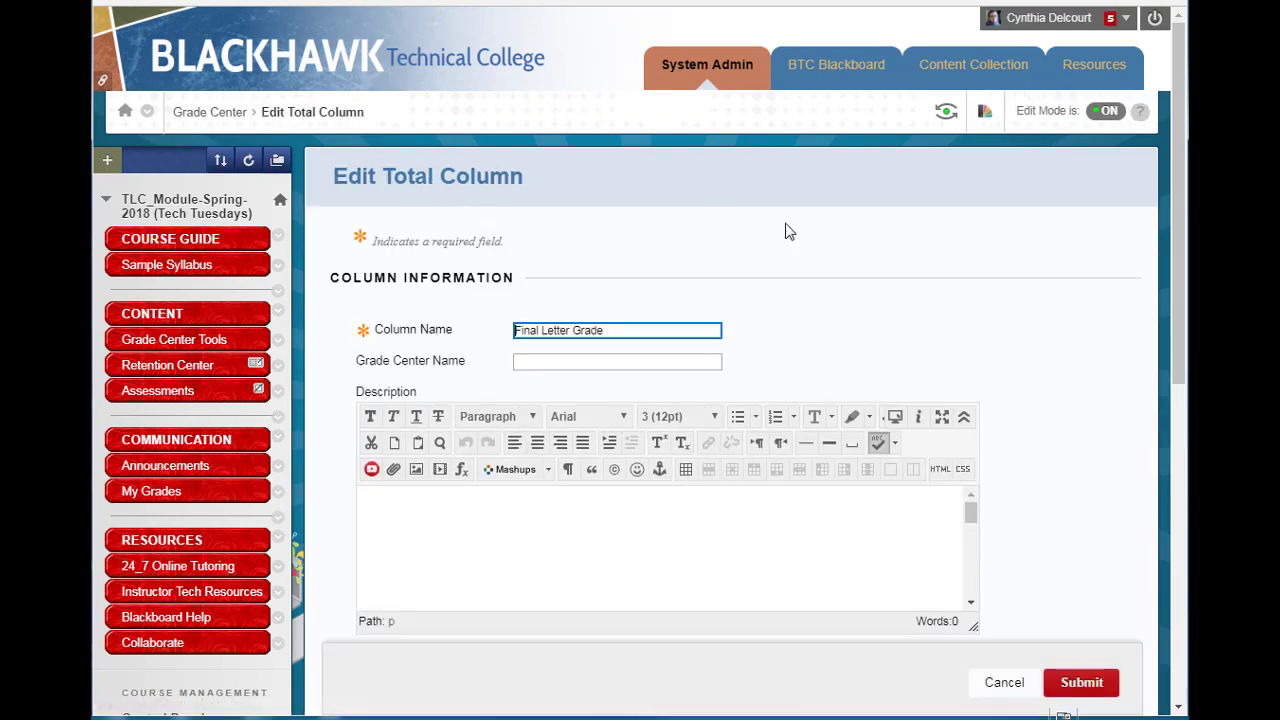
pyautogui.click(1024, 348)
pyautogui.scroll(-1, 1064, 369)
pyautogui.scroll(-4, 1064, 369)
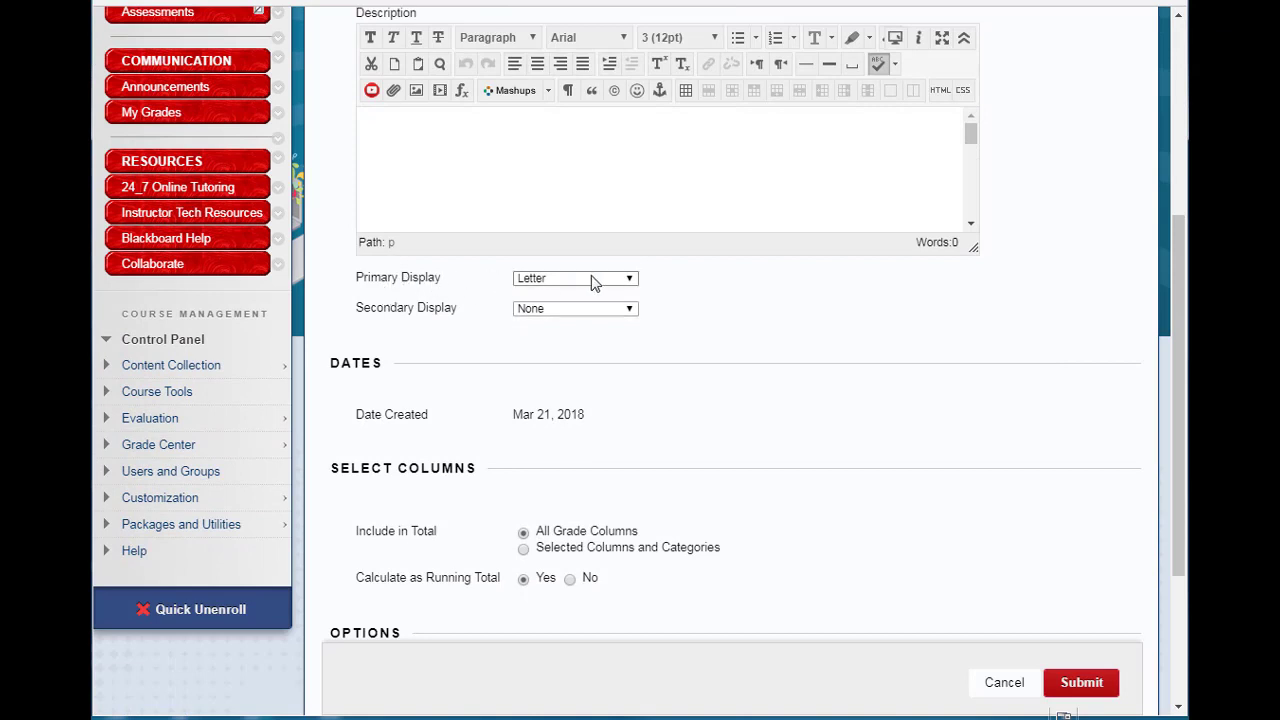
pyautogui.click(628, 280)
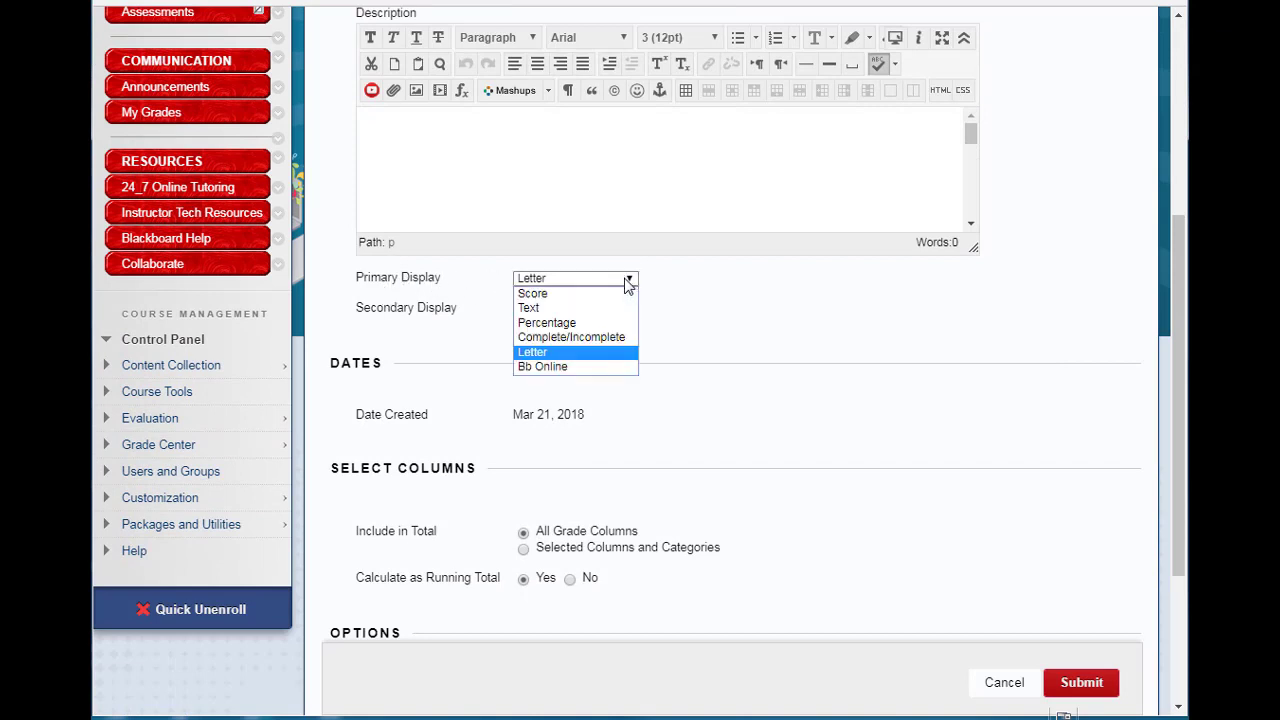
pyautogui.click(543, 367)
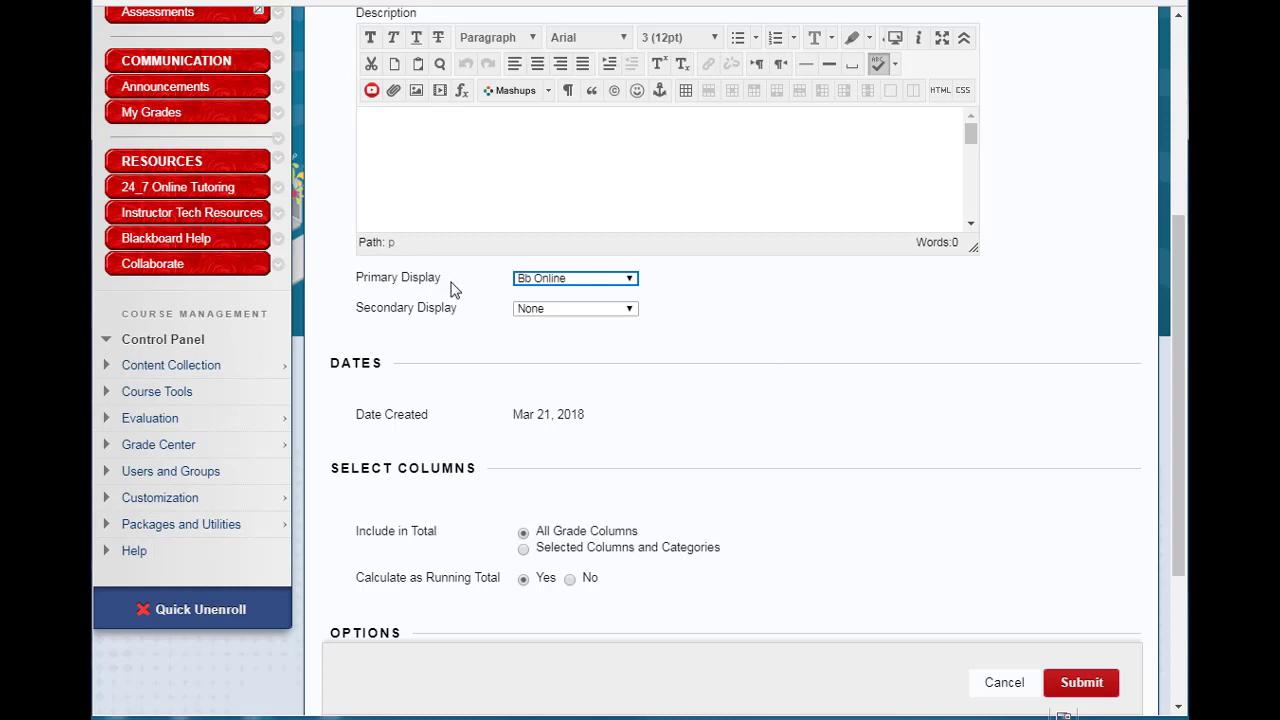
# Set the column's secondary display to Score and submit the column changes.
pyautogui.click(561, 279)
pyautogui.click(566, 310)
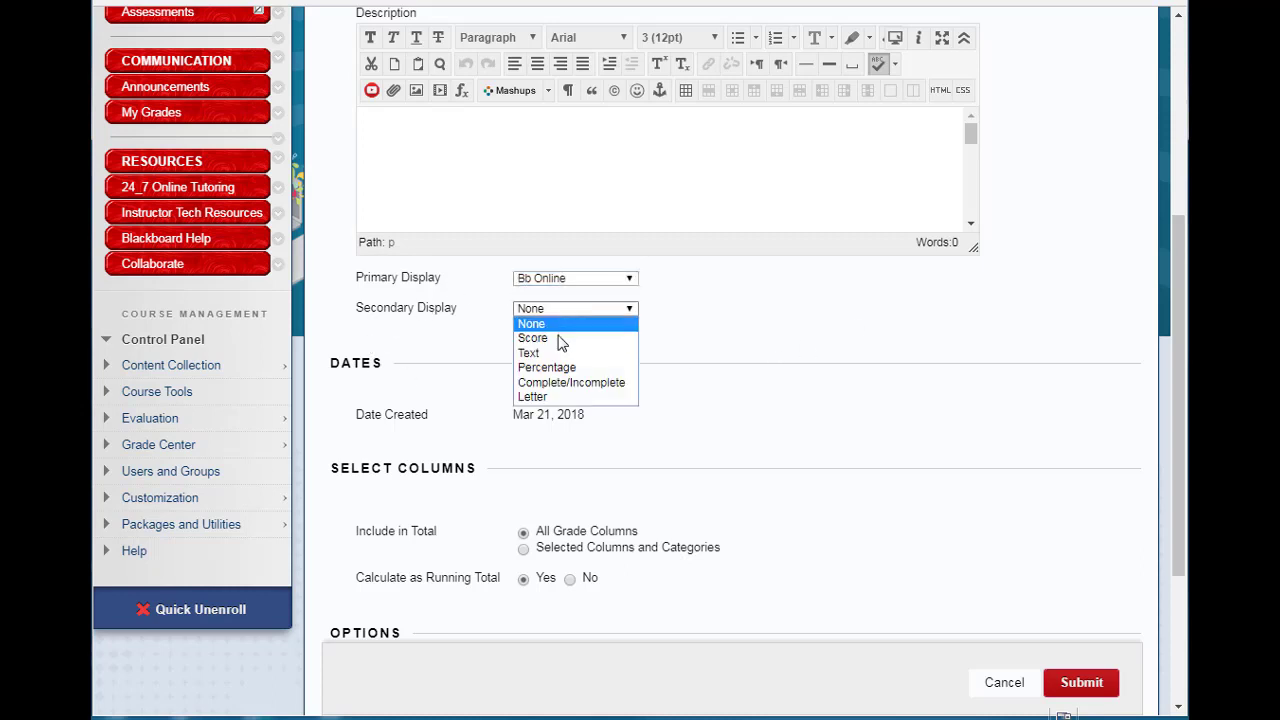
pyautogui.click(586, 335)
pyautogui.click(784, 337)
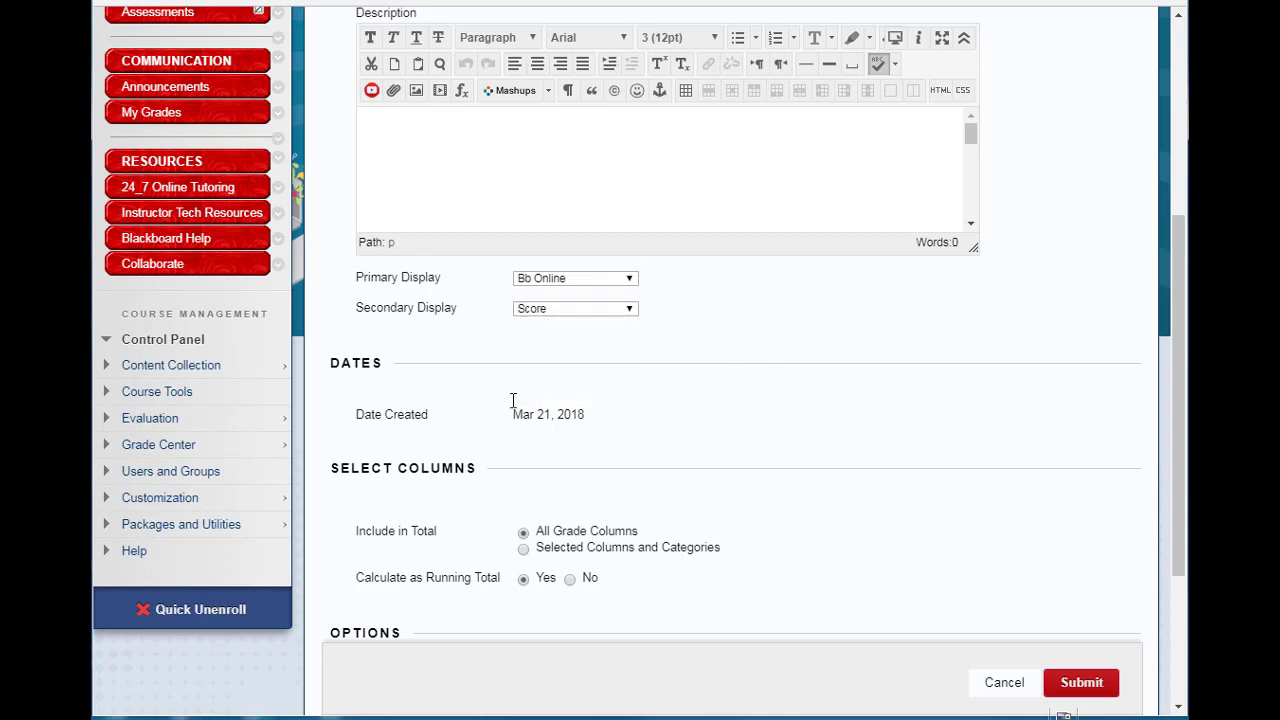
pyautogui.click(360, 318)
pyautogui.click(386, 322)
pyautogui.click(1084, 690)
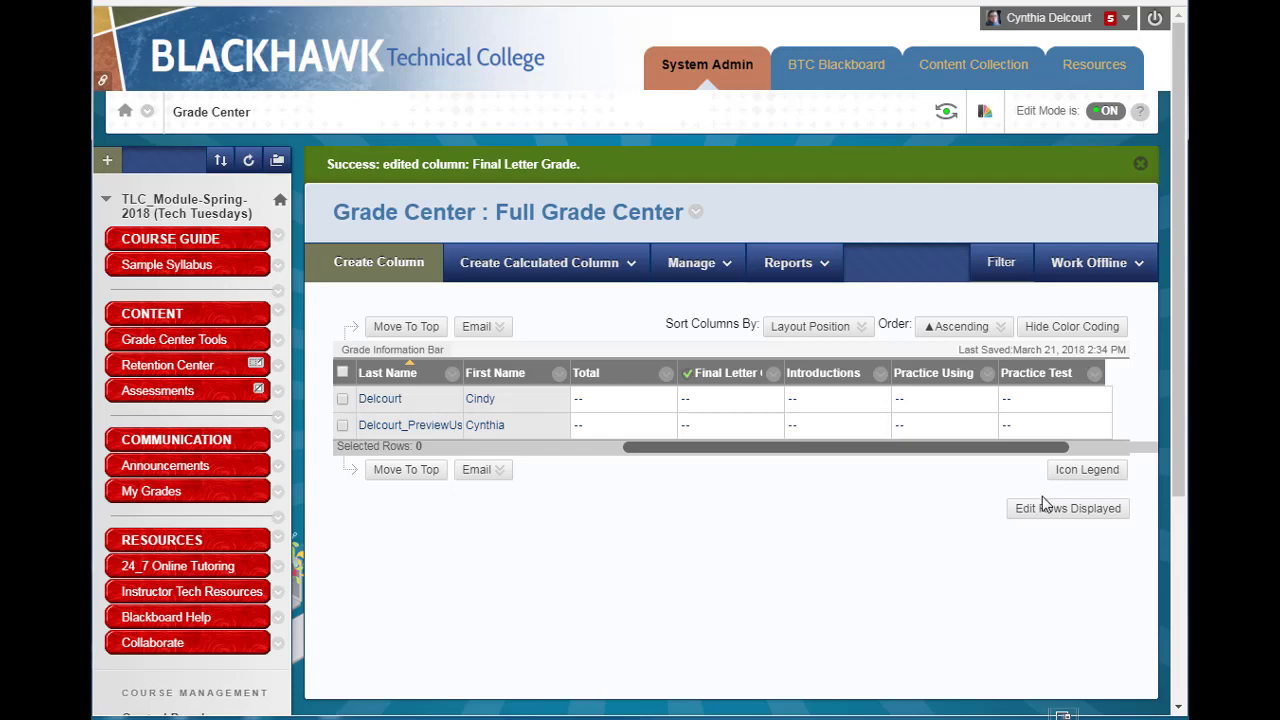
# Enter test scores of 5 and then 8 in the first student's Introductions cell to check the letter grade.
pyautogui.click(832, 401)
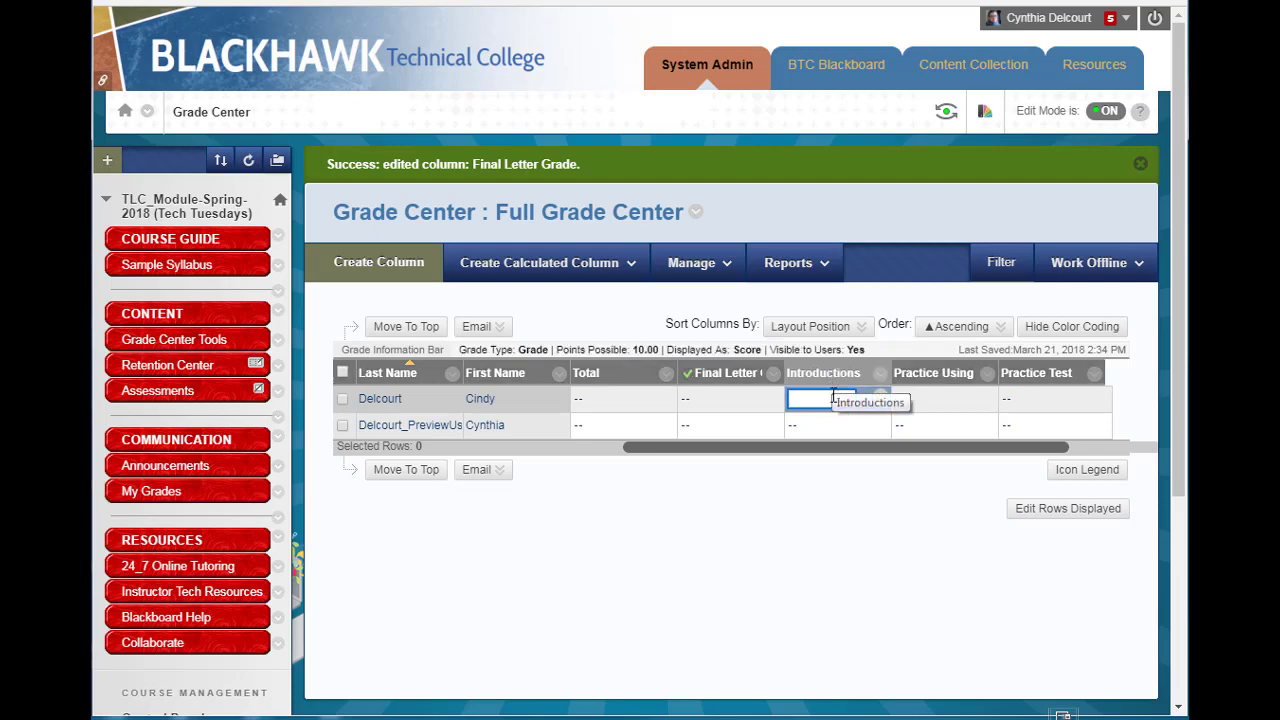
pyautogui.write('5')
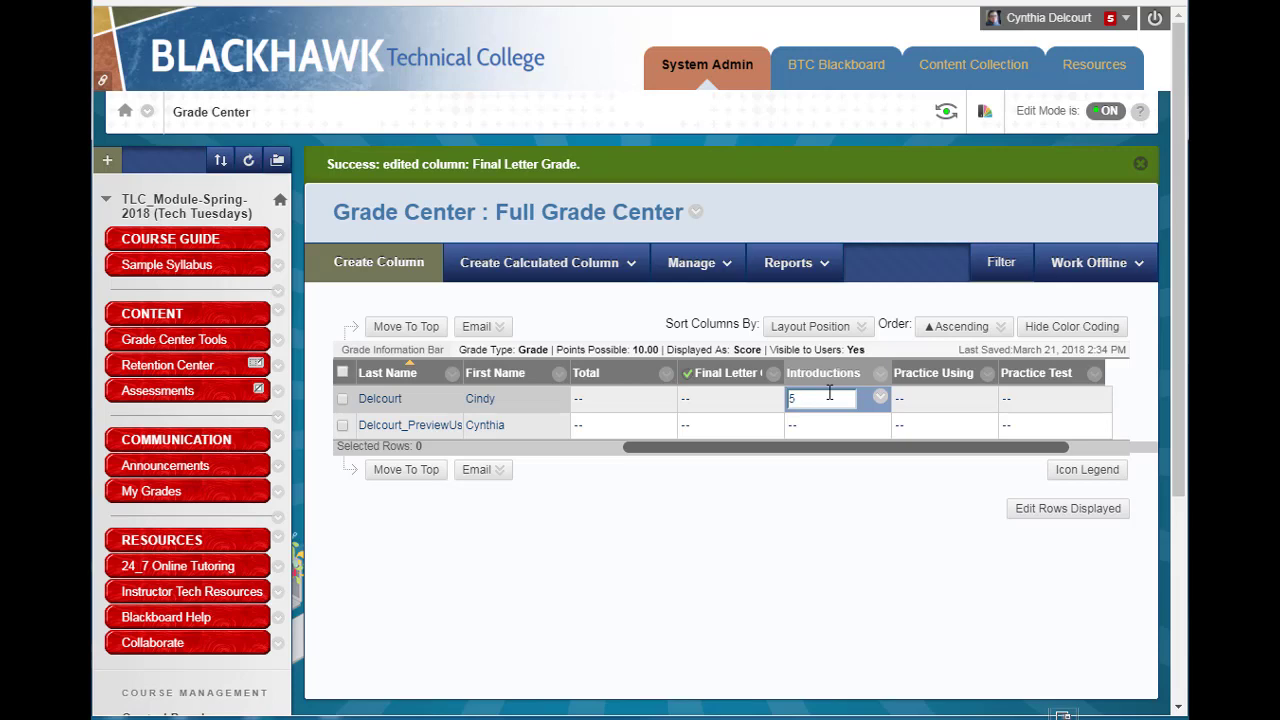
pyautogui.press('Return')
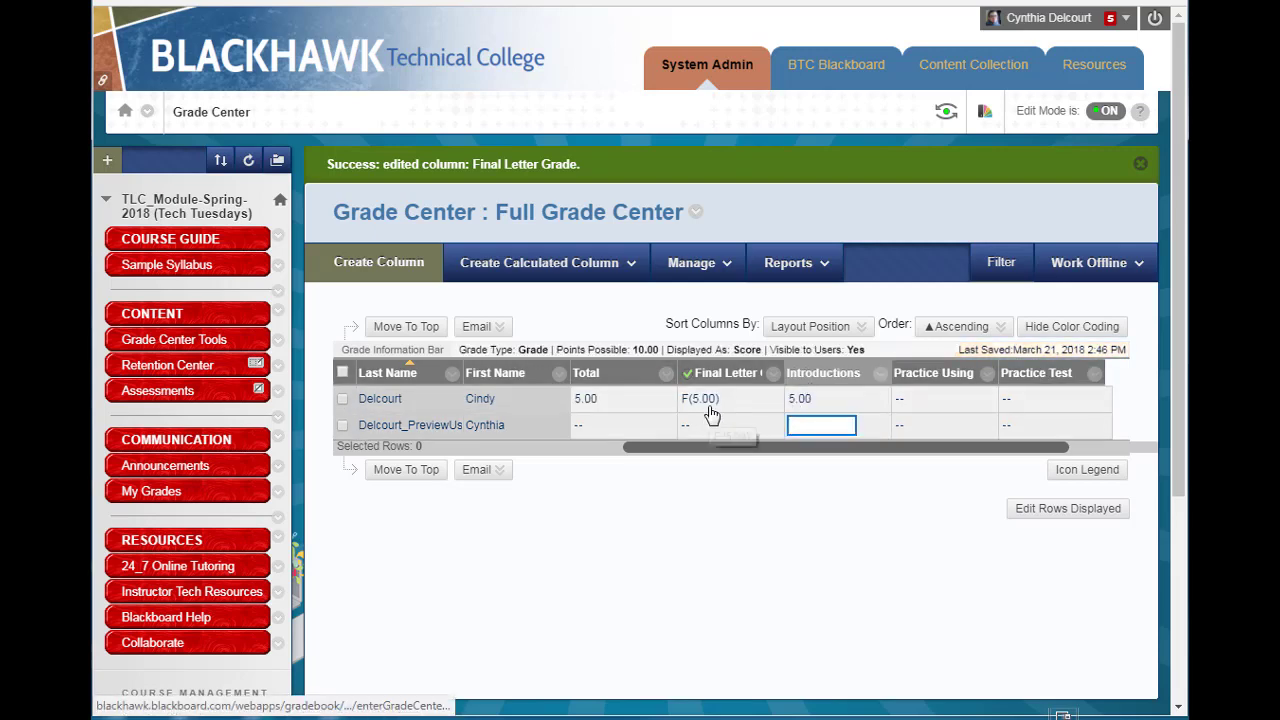
pyautogui.click(844, 399)
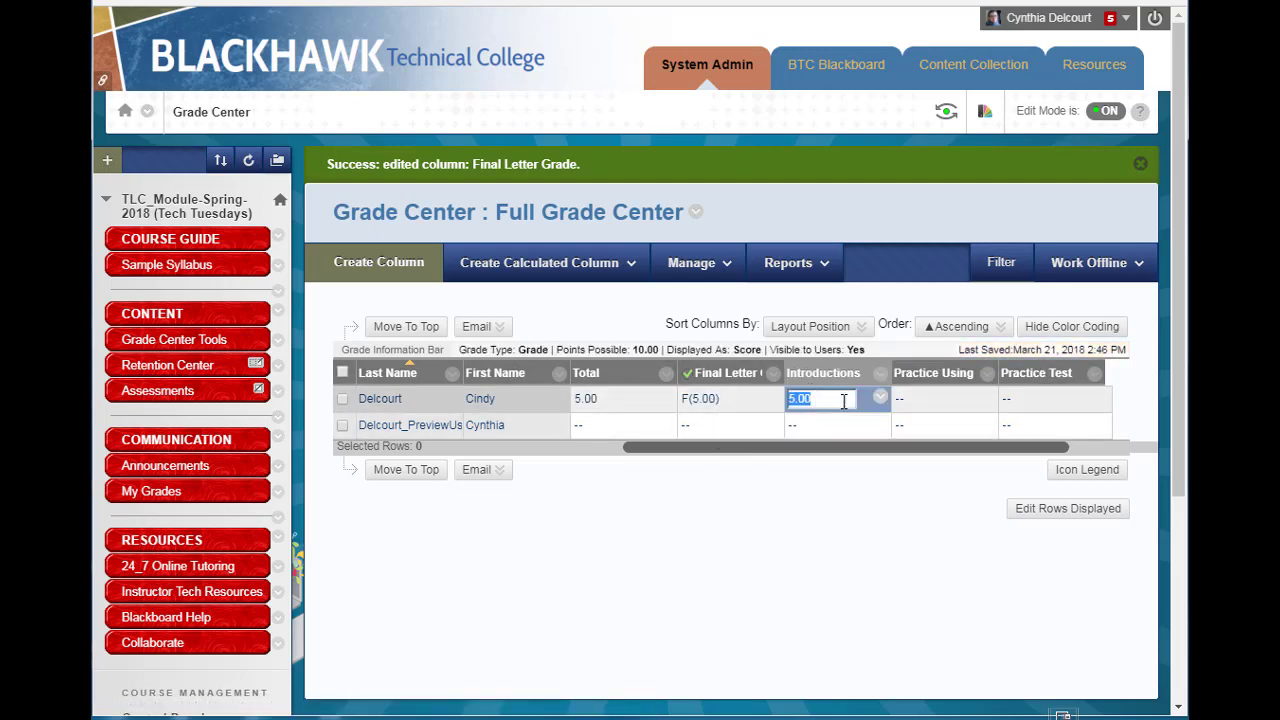
pyautogui.write('8')
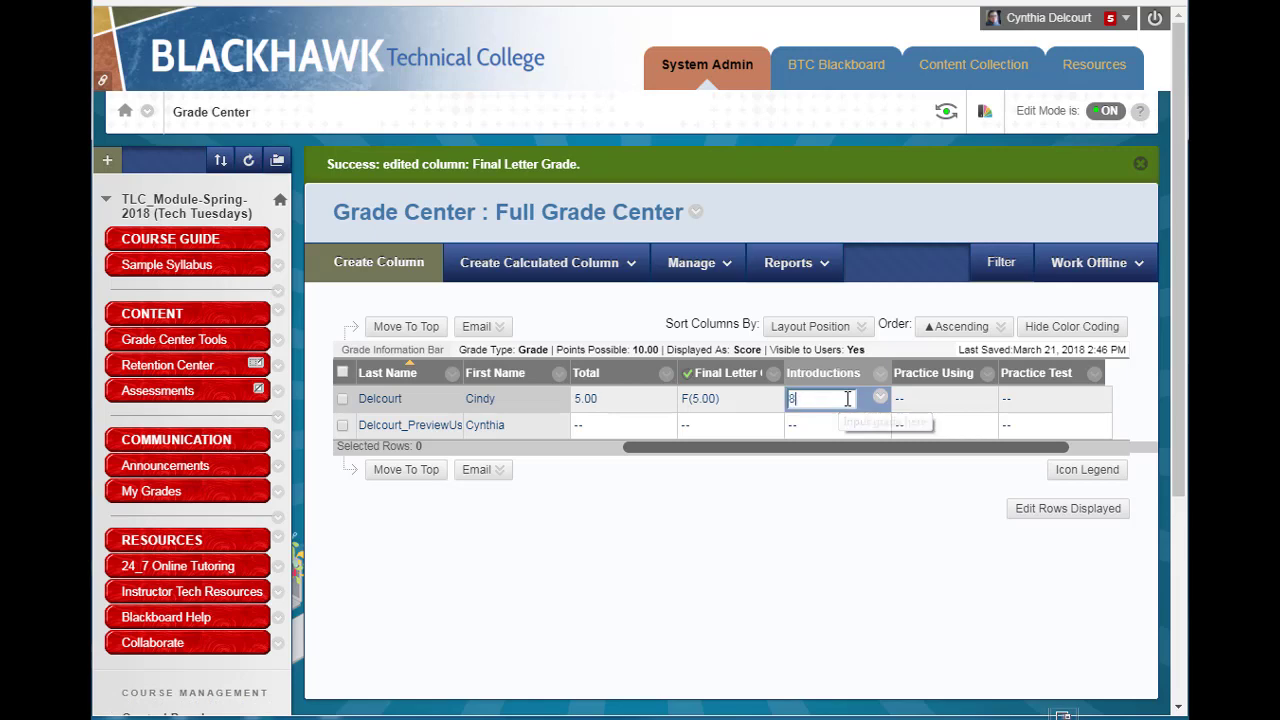
pyautogui.press('Return')
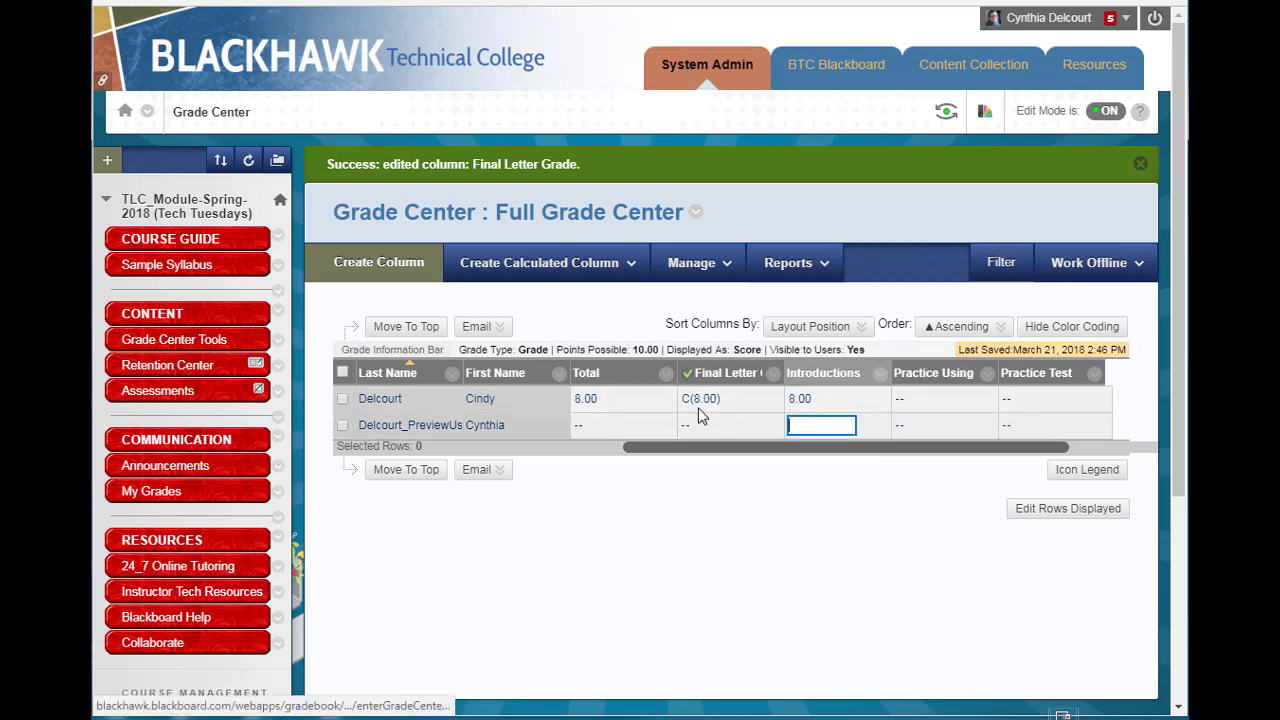
# Set the first student's Introductions score to 10.
pyautogui.click(828, 406)
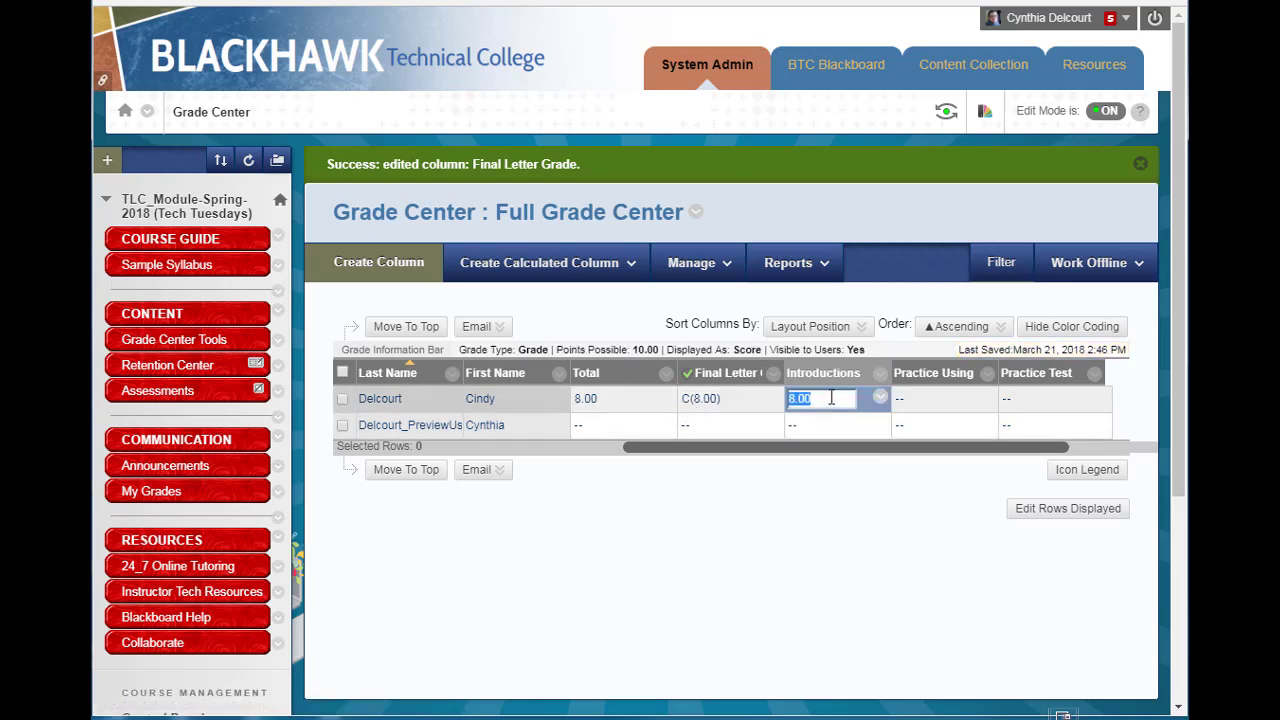
pyautogui.write('0')
pyautogui.press('Return')
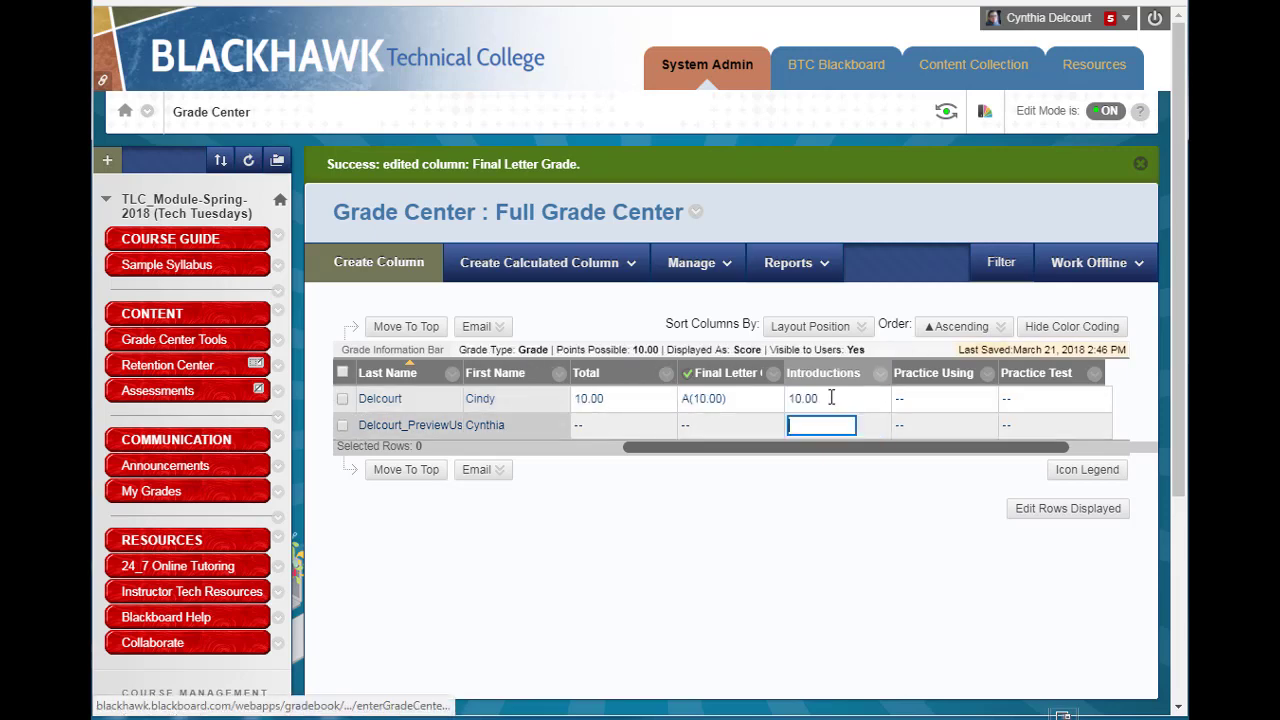